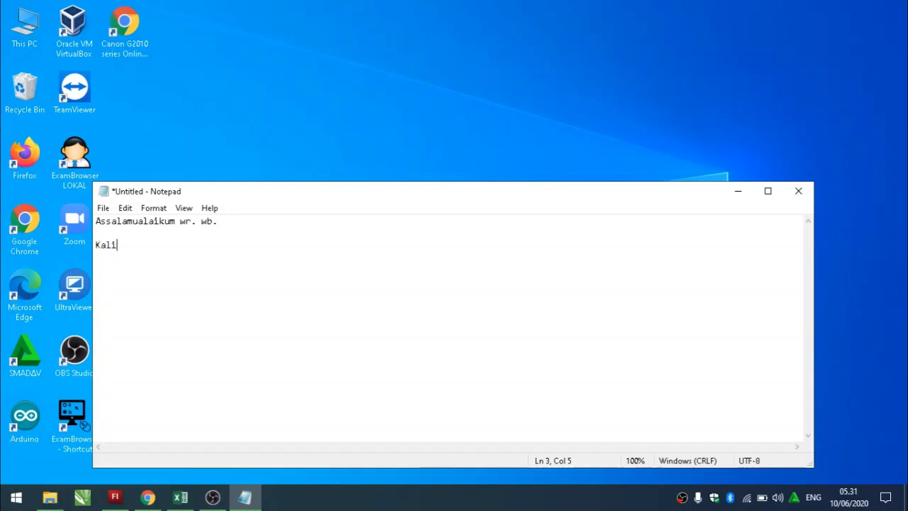
Complete the third line to read "Kali ini chanel Media Pembelajaran akan memberikan tutorial bagaimana membuat roda berputar di adobe flash CS3"
text(ini cha)
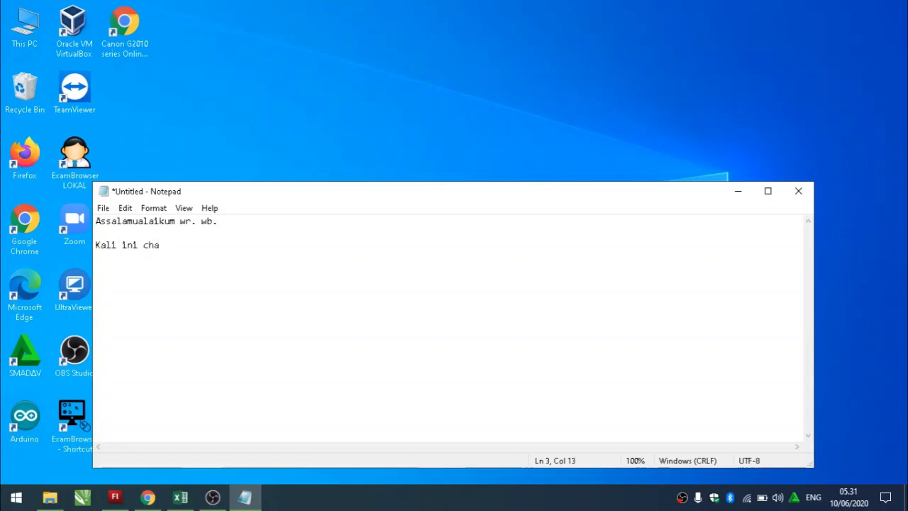
text(nel Media Pembelaja)
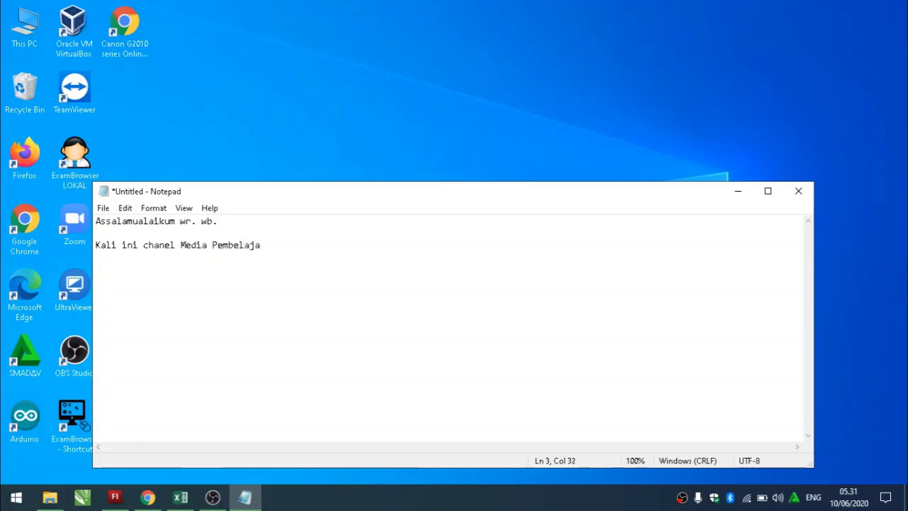
text(ran akan memberikan tutor)
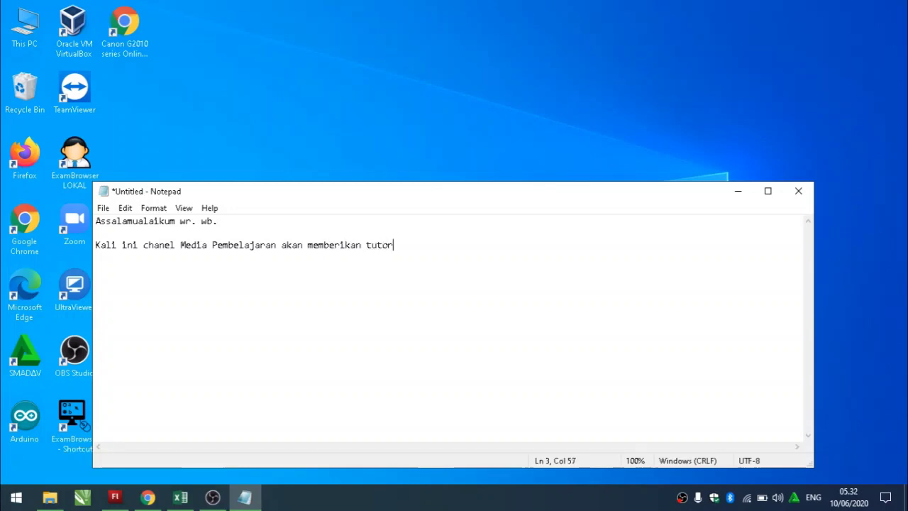
text(ial bag)
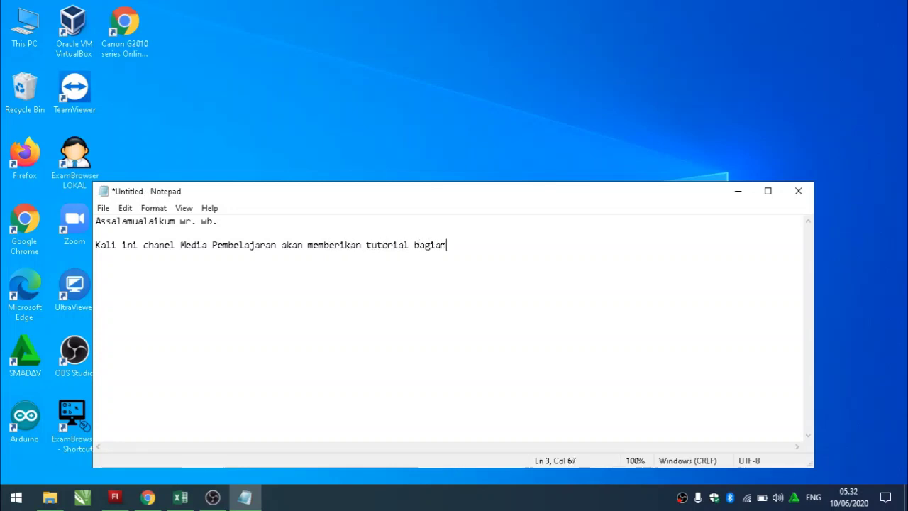
text(aimana membuat)
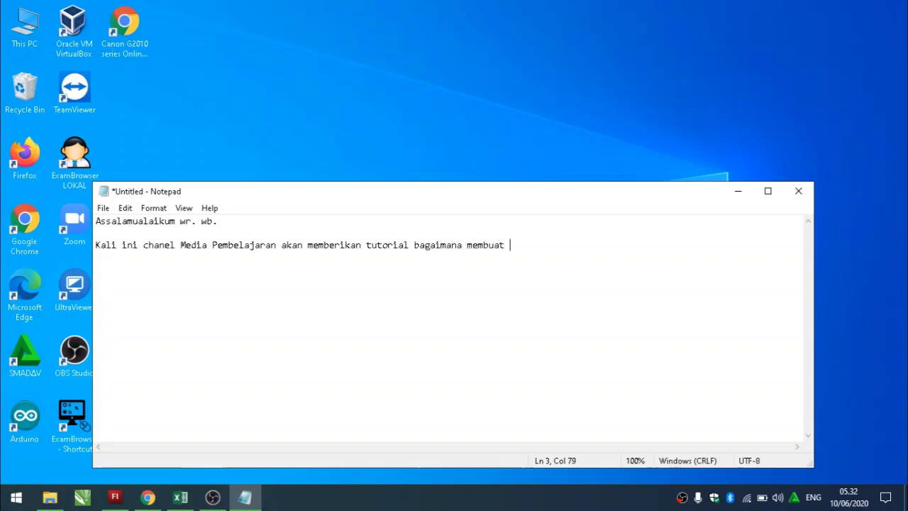
text( roda berputar)
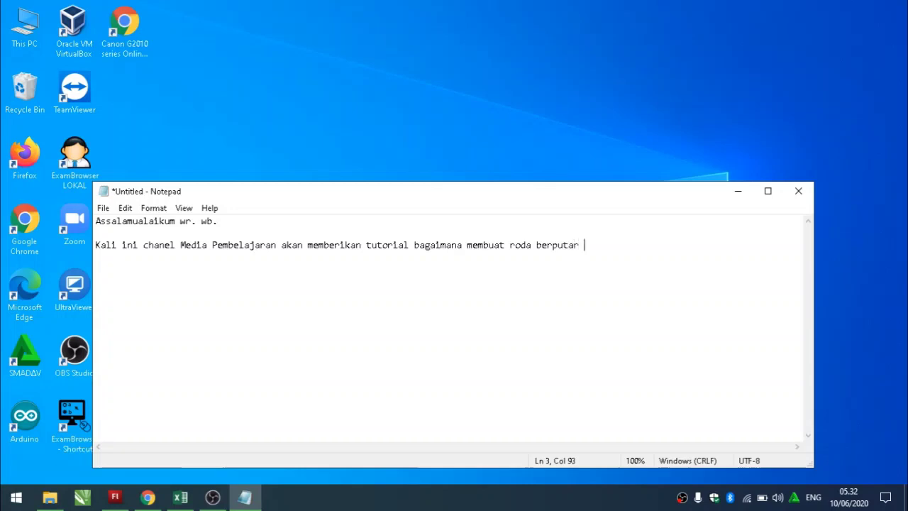
text( di adob)
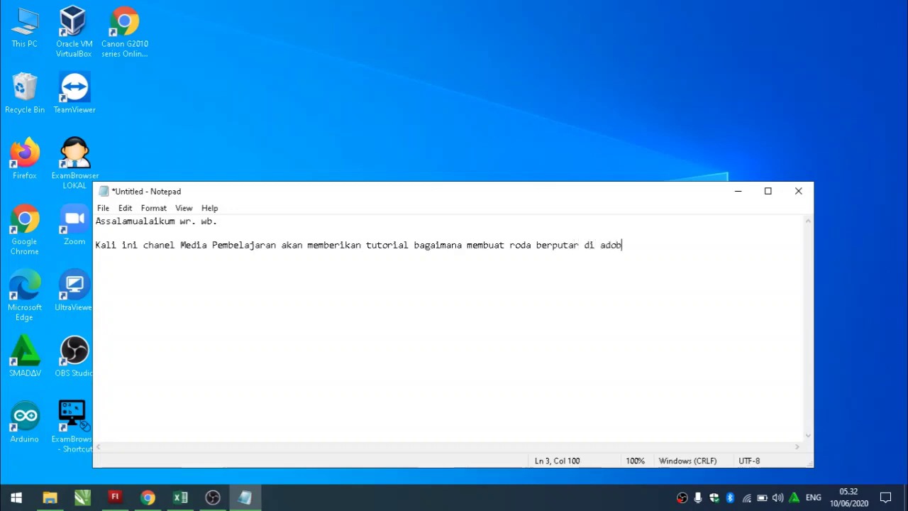
text(e f)
text(lash CS3)
key(Return)
key(Return)
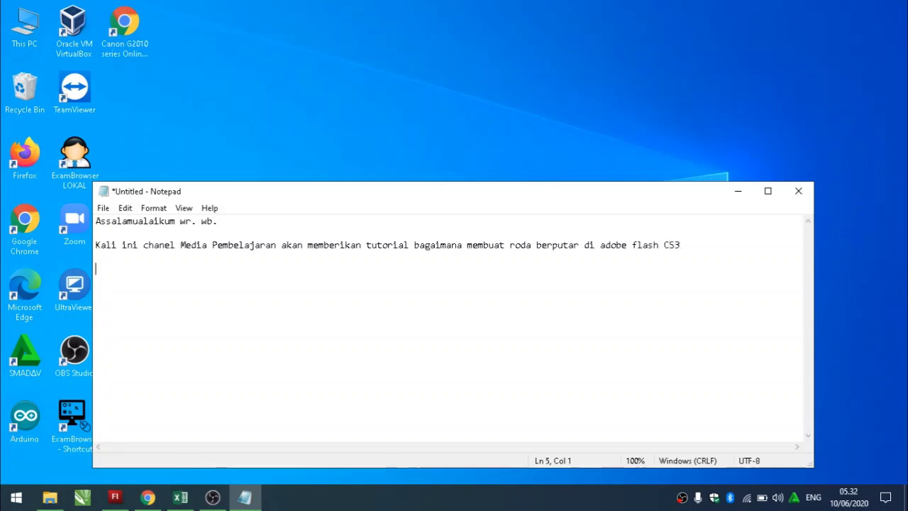
Add the lines "mari kita ikuti tutorial berikut ini" and "semoga bermanfaat" below, separated by a blank line
text(mari kita ikuti)
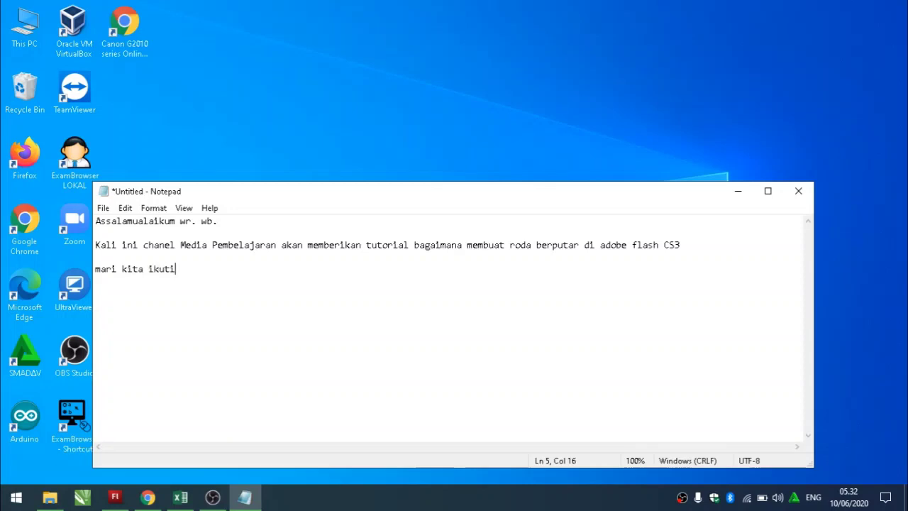
text( tutorial berikut ini)
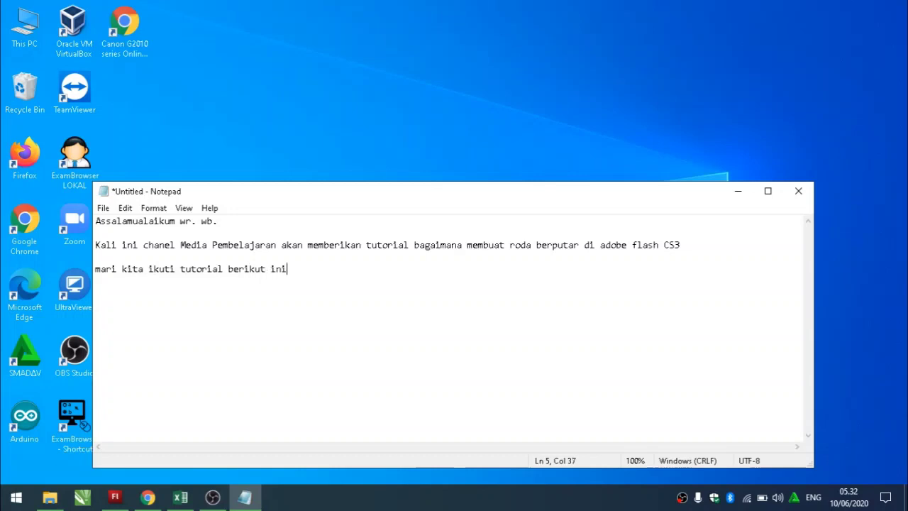
key(Return)
text(semoga bermn)
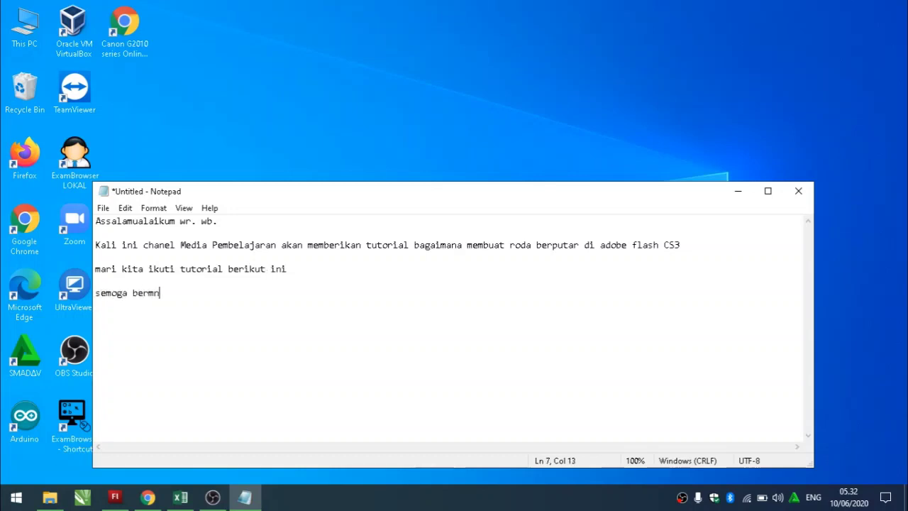
text(anfa)
key(BackSpace)
key(BackSpace)
key(BackSpace)
key(BackSpace)
text(anfaat)
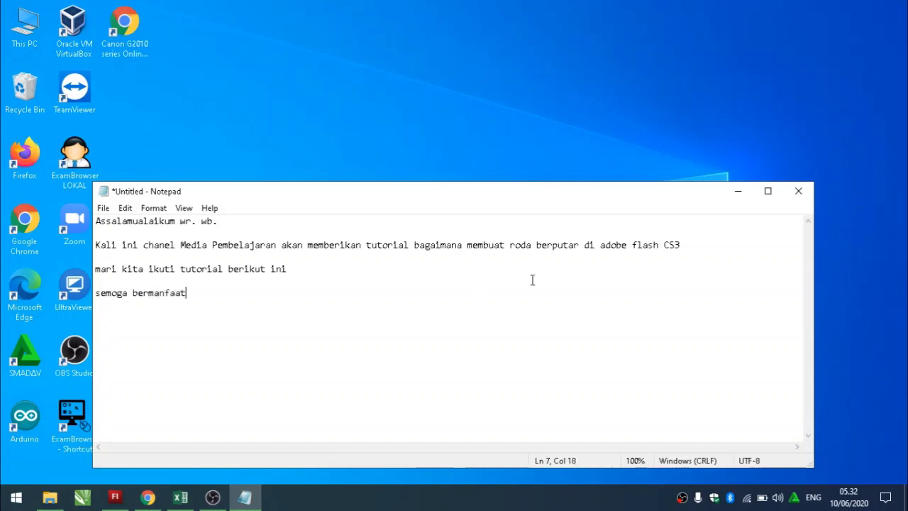
Minimize the note, switch to Adobe Flash CS3 and create a new Flash File (ActionScript 2.0)
click(735, 200)
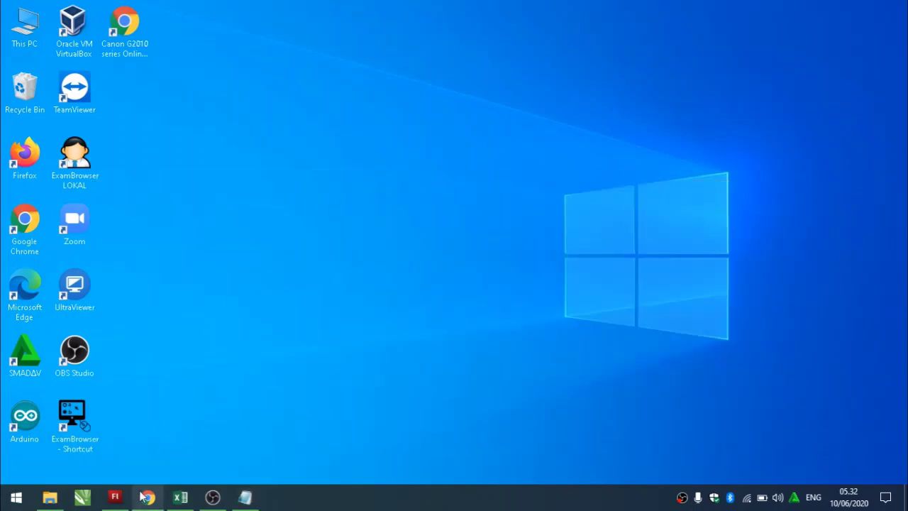
click(116, 499)
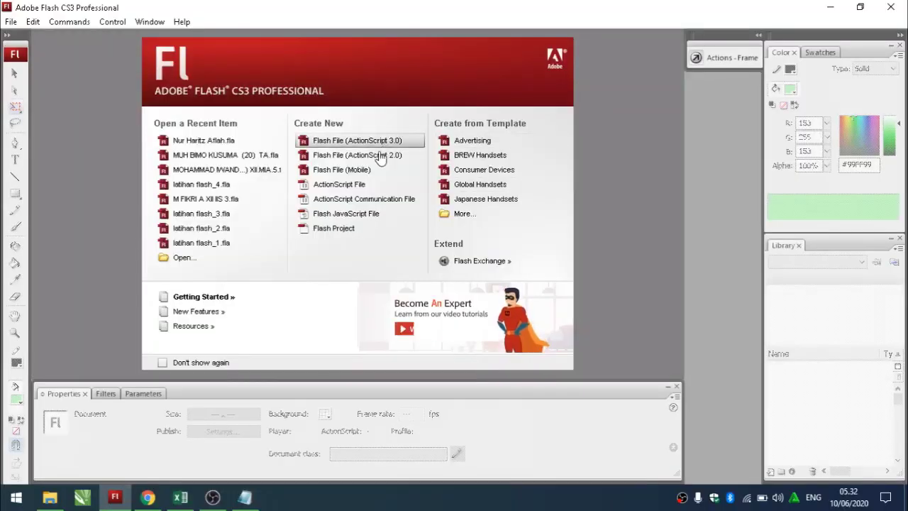
click(380, 156)
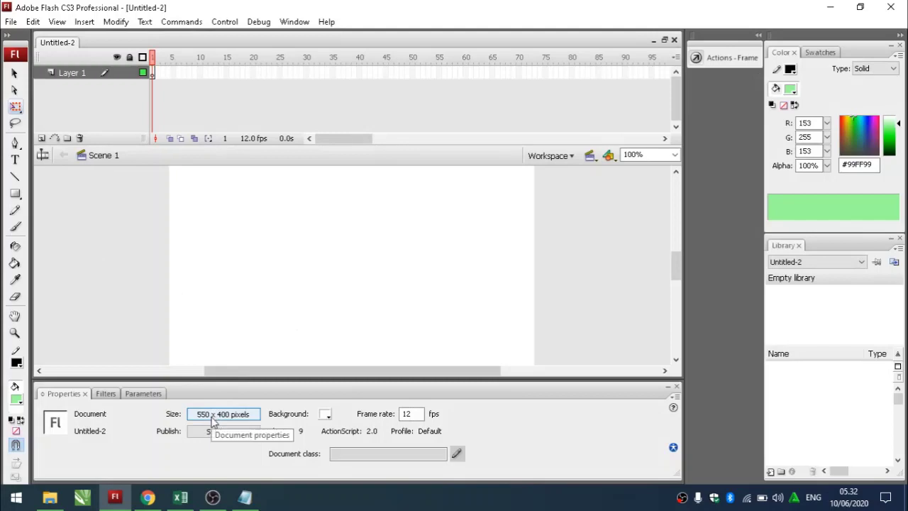
Set the document dimensions to 1280 px wide and 780 px high
click(215, 419)
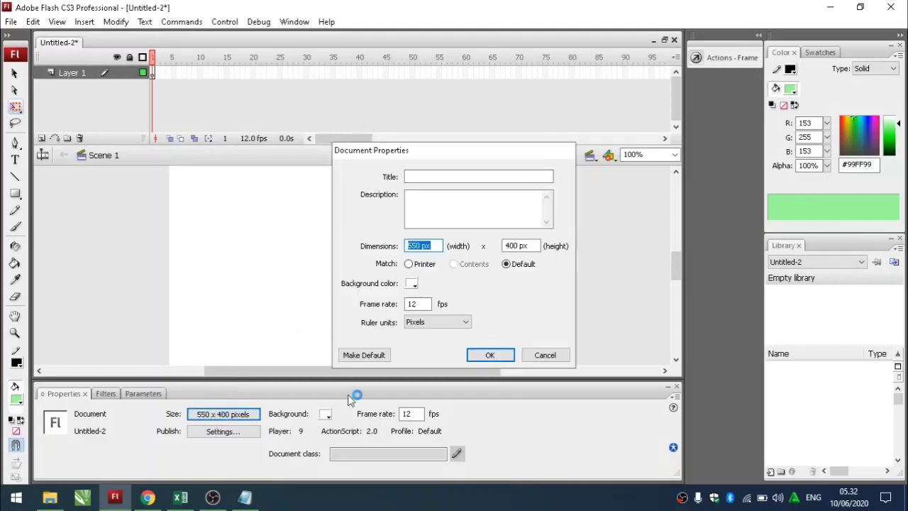
click(547, 356)
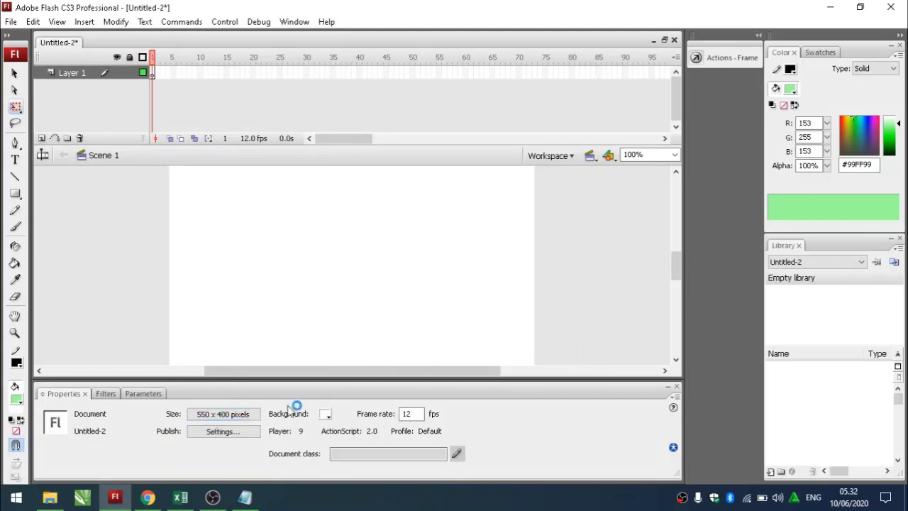
click(230, 419)
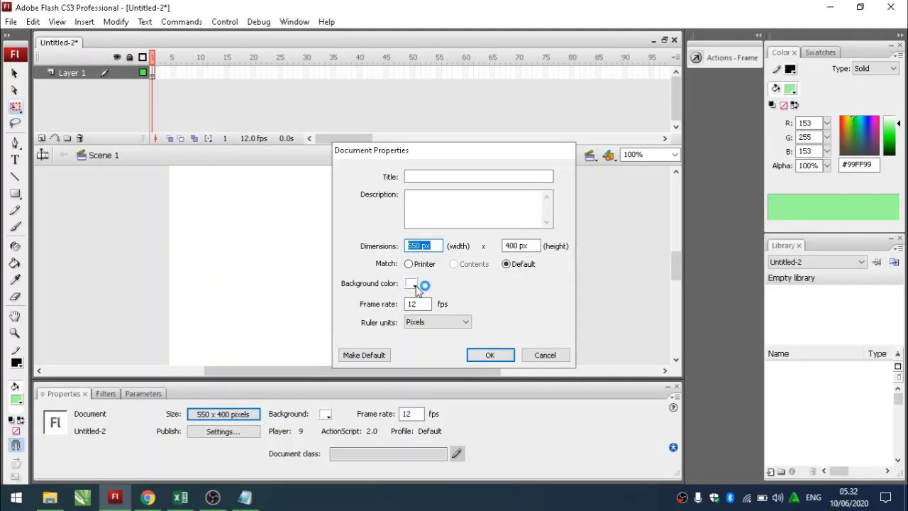
text(1280)
key(Tab)
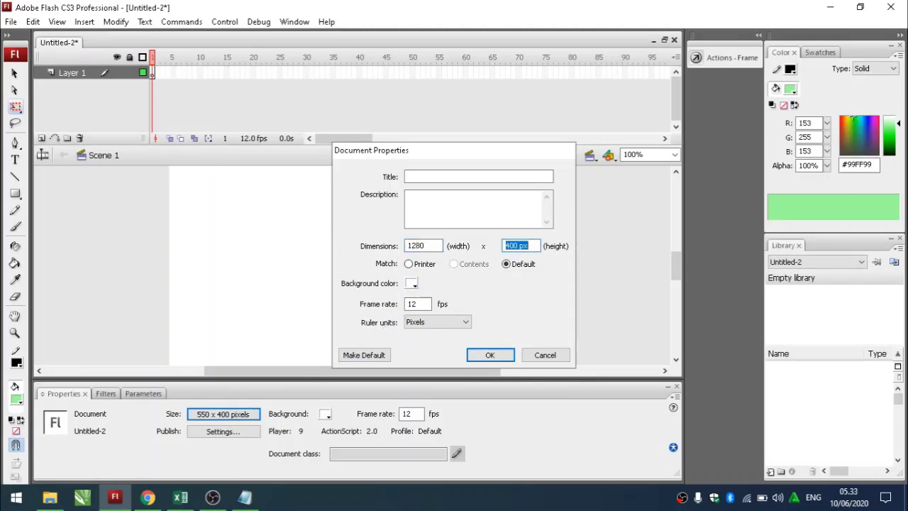
text(780)
click(499, 357)
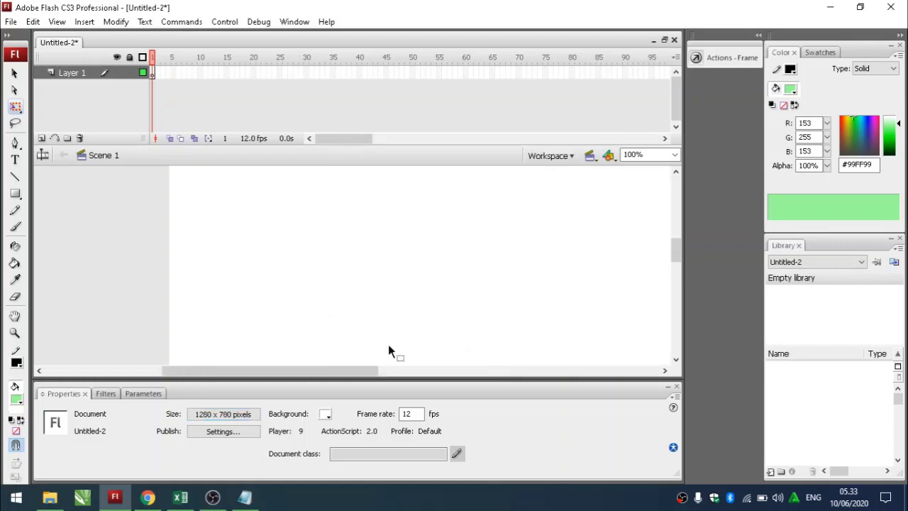
Import the 566 x 575 PNG image "roda" from the Documents folder onto the stage
drag(374, 370, 411, 372)
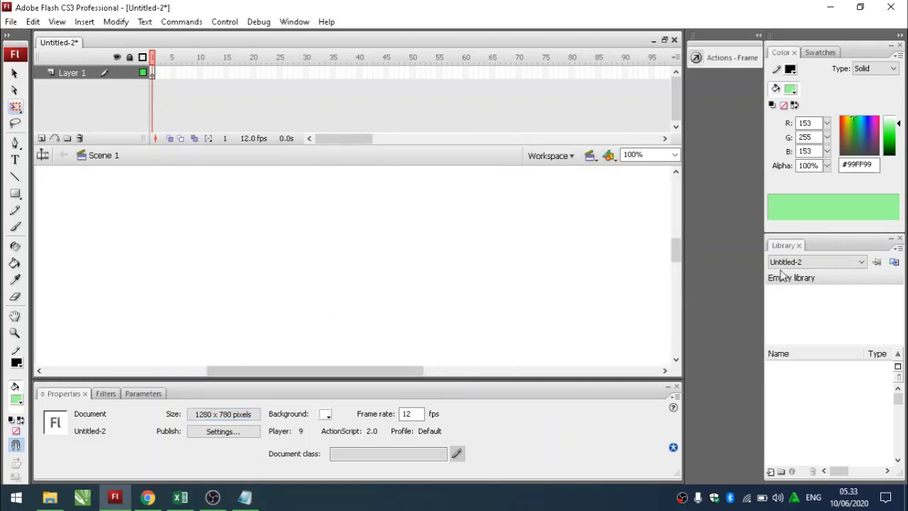
mouse_move(669, 257)
mouse_down()
mouse_move(675, 223)
mouse_move(675, 253)
mouse_up()
key(ctrl+2)
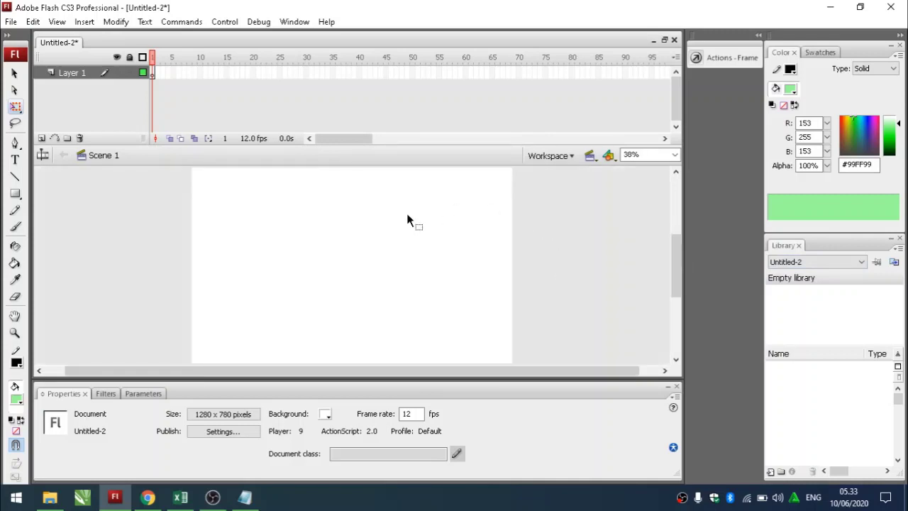
click(11, 22)
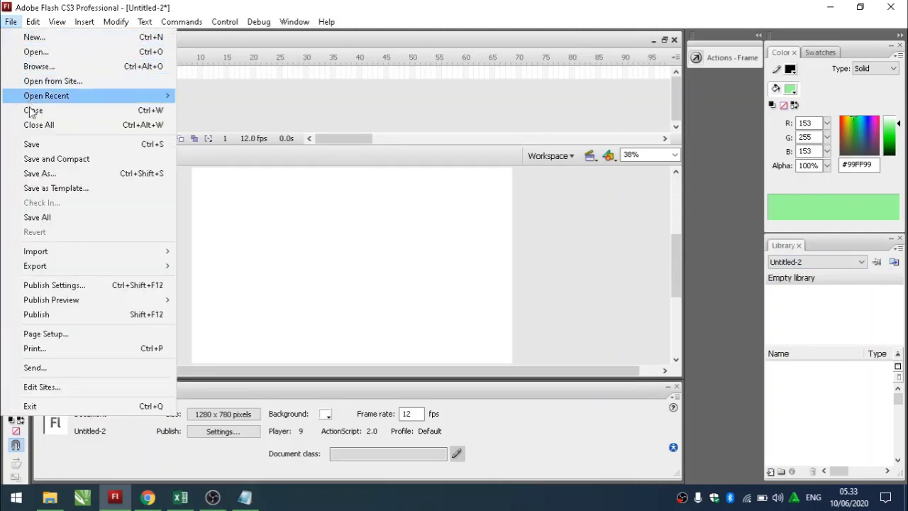
mouse_move(71, 250)
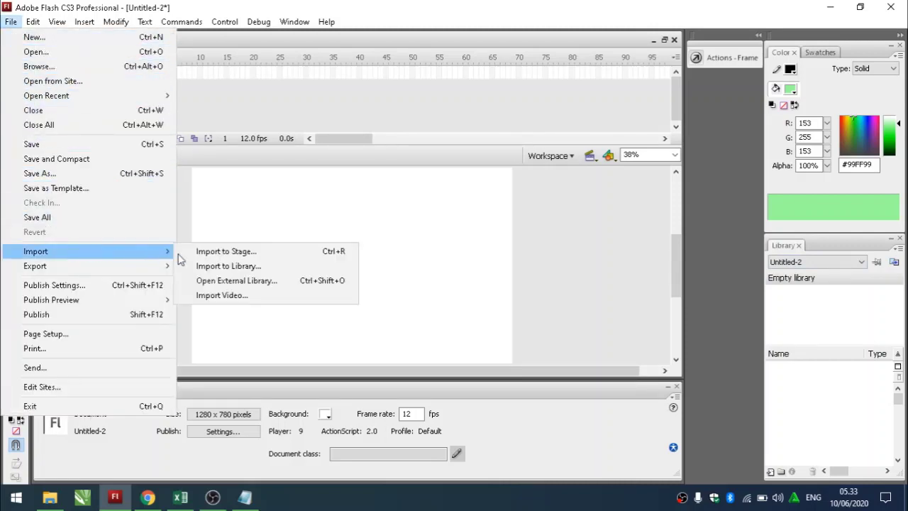
click(218, 256)
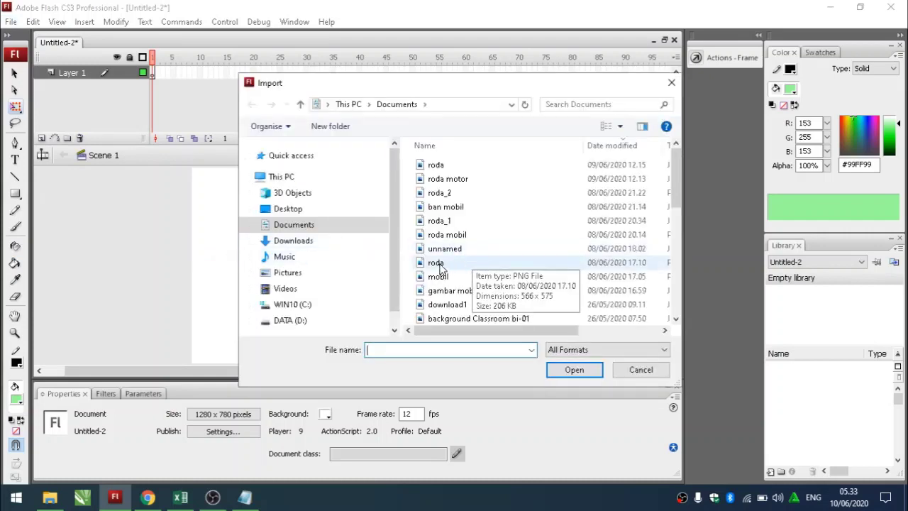
double_click(438, 264)
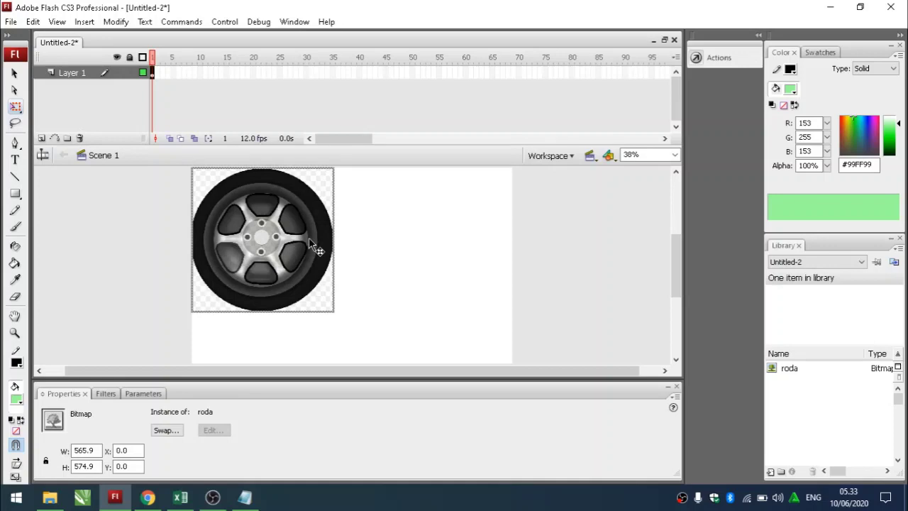
Scale the wheel image down to about 481 × 489 pixels and place it near the stage centre, at about X 430, Y 154
click(16, 107)
drag(281, 191, 373, 222)
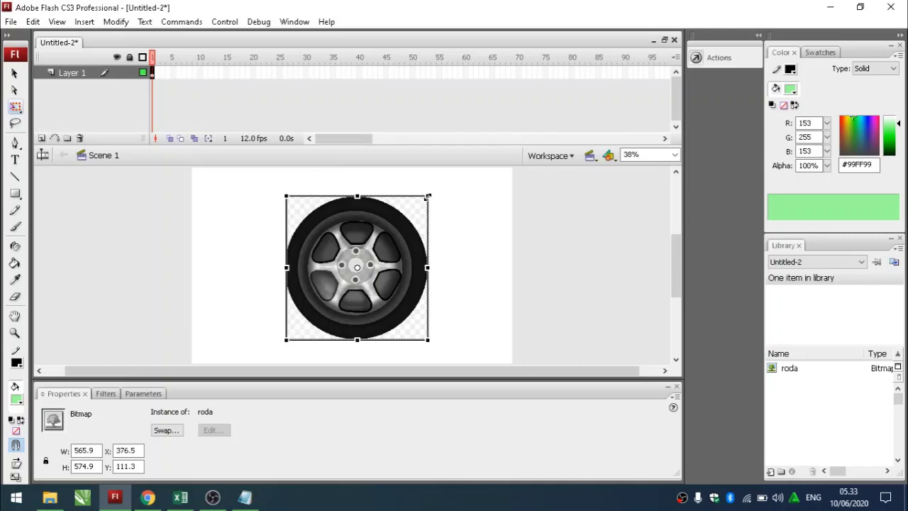
drag(428, 196, 418, 206)
click(454, 226)
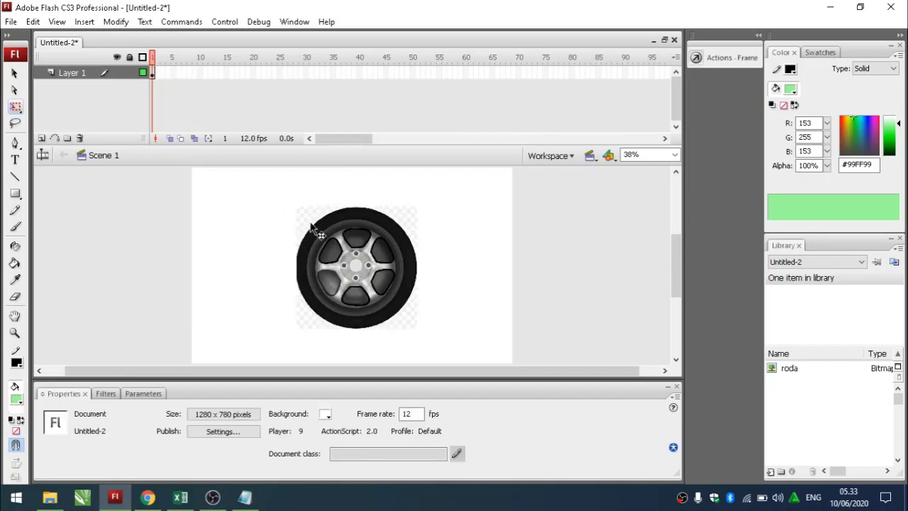
drag(339, 251, 347, 251)
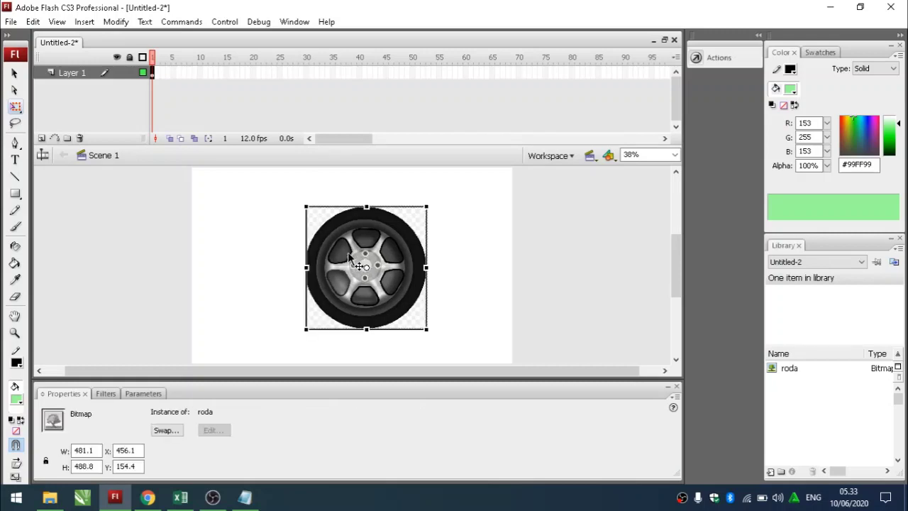
click(446, 231)
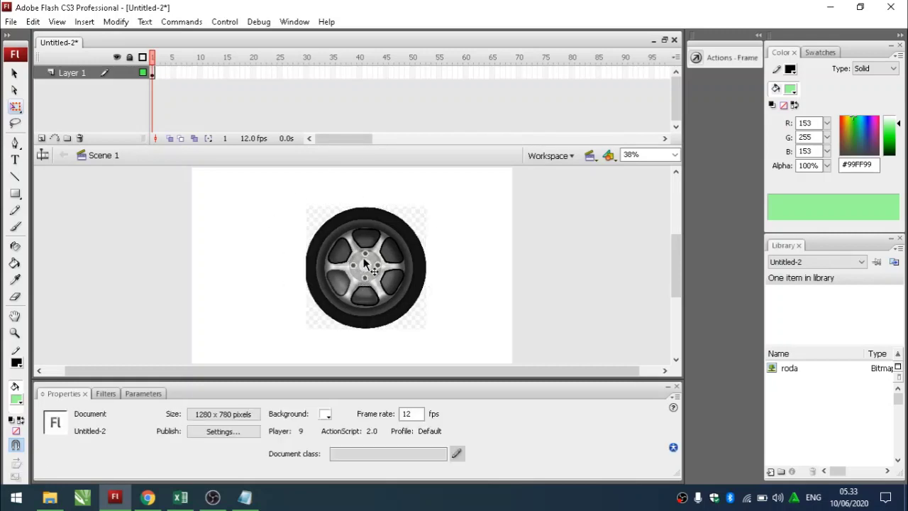
drag(364, 264, 357, 264)
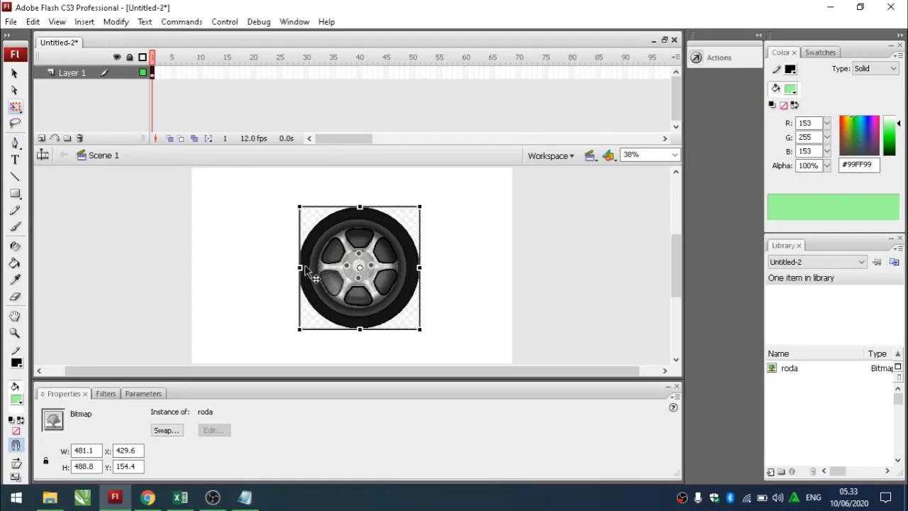
drag(299, 268, 295, 267)
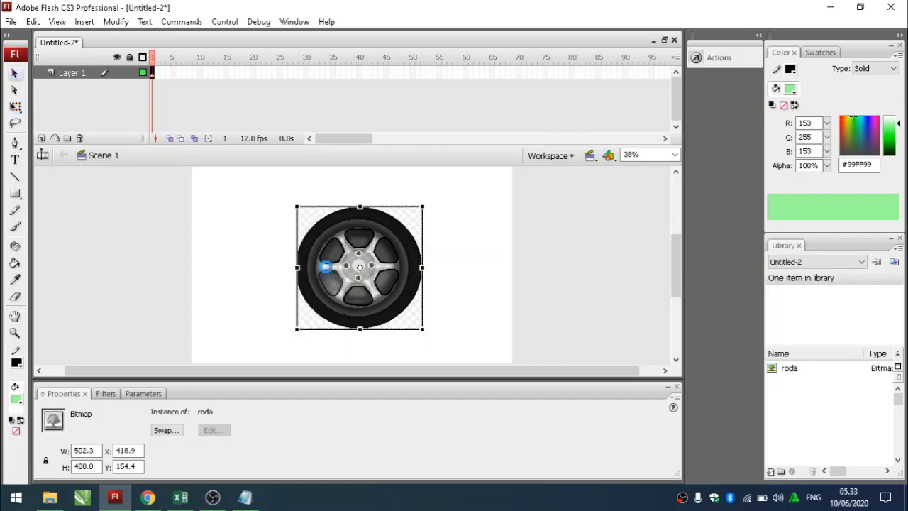
key(ctrl+z)
click(450, 226)
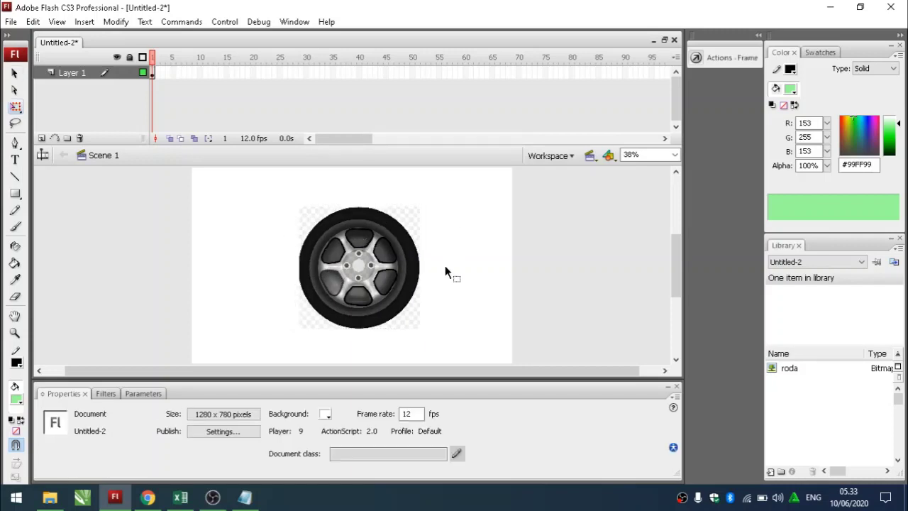
right_click(359, 246)
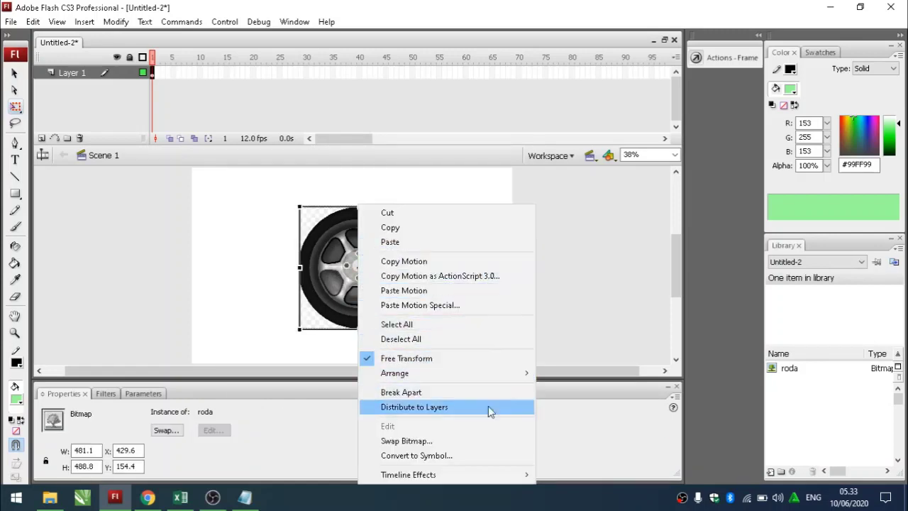
click(440, 456)
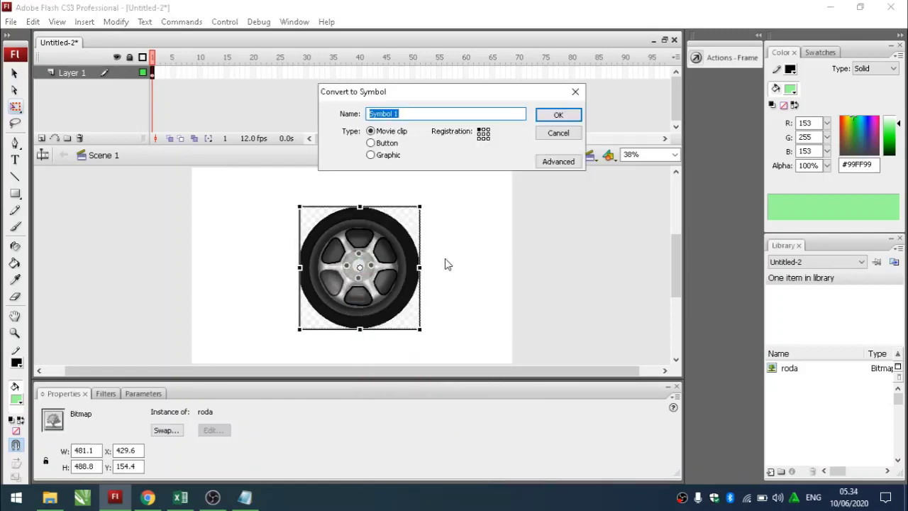
click(574, 136)
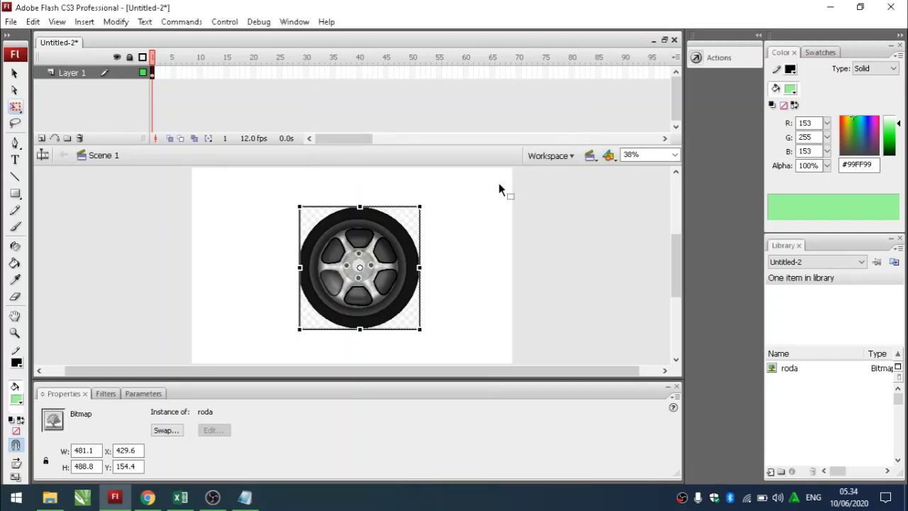
Convert the wheel image on the stage into a movie clip symbol named "roda berputar" and select it in the library
right_click(389, 265)
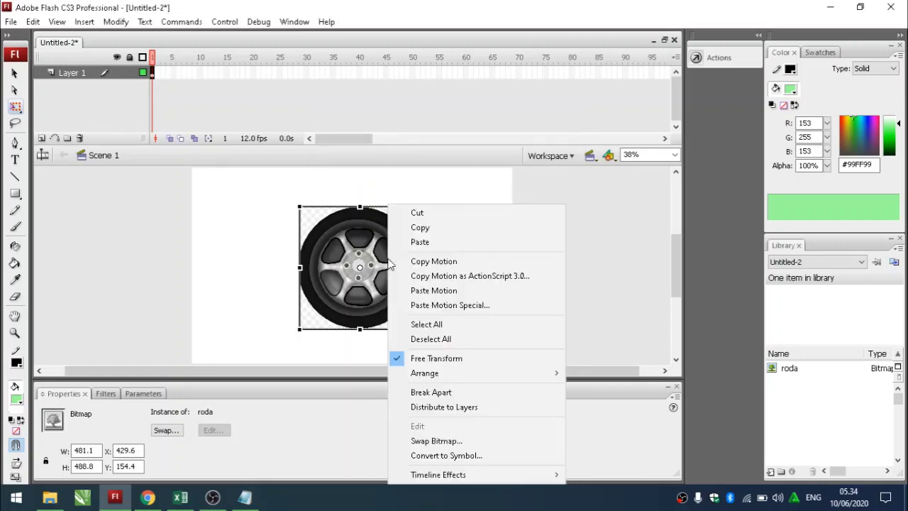
click(454, 454)
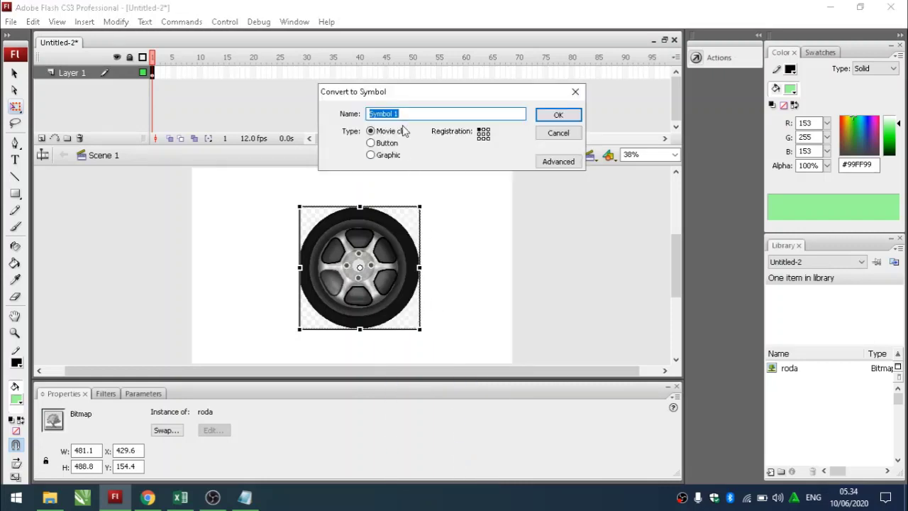
text(roda berputar)
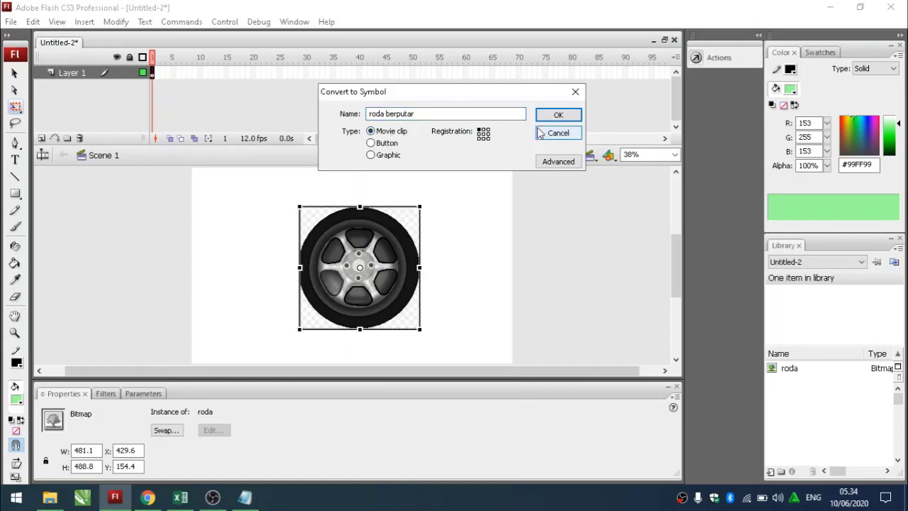
click(556, 116)
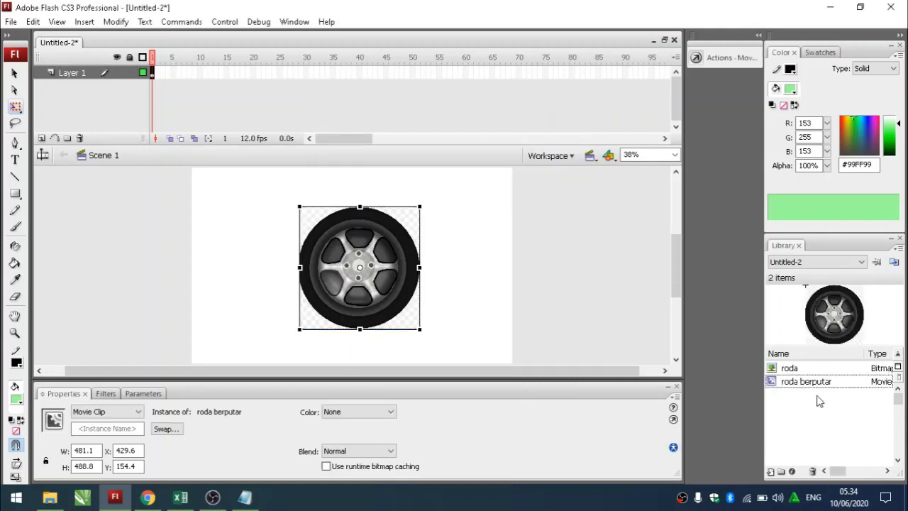
click(805, 370)
click(804, 383)
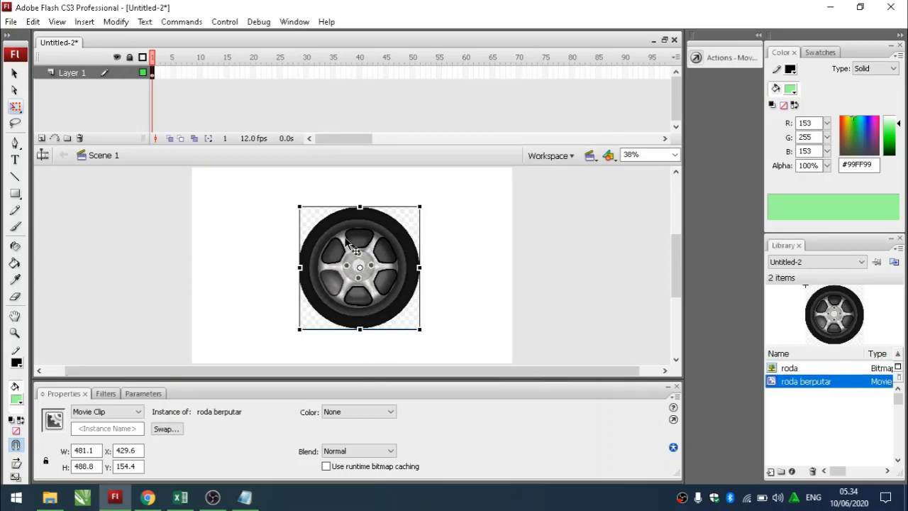
Insert a keyframe at frame 10 of Layer 1 and rotate the wheel there a quarter turn counter-clockwise
click(459, 231)
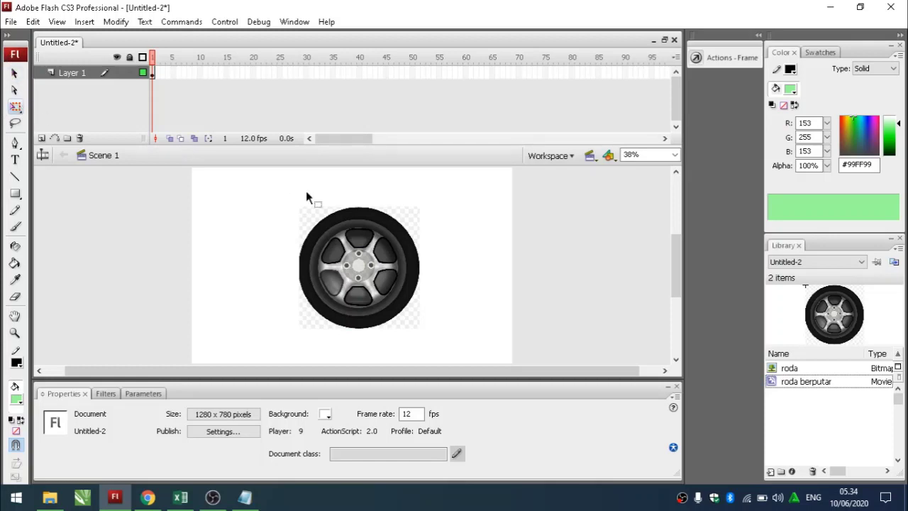
click(378, 268)
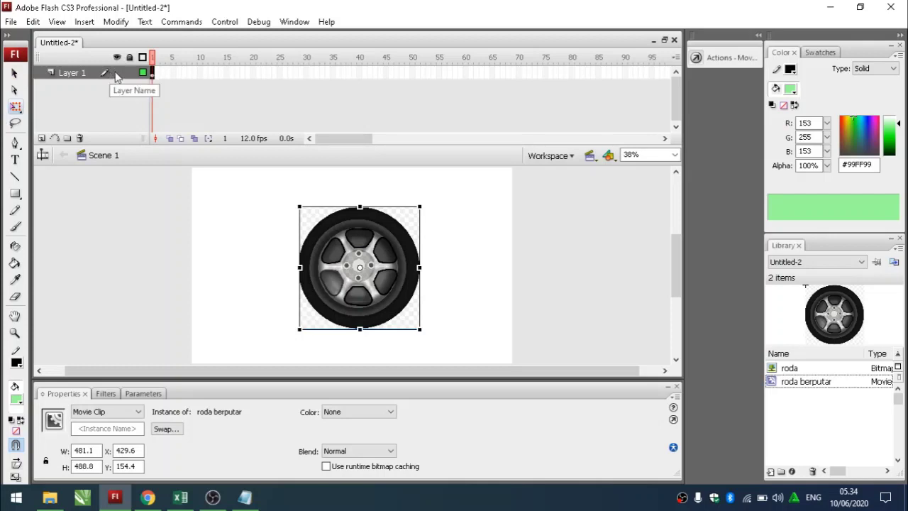
click(200, 73)
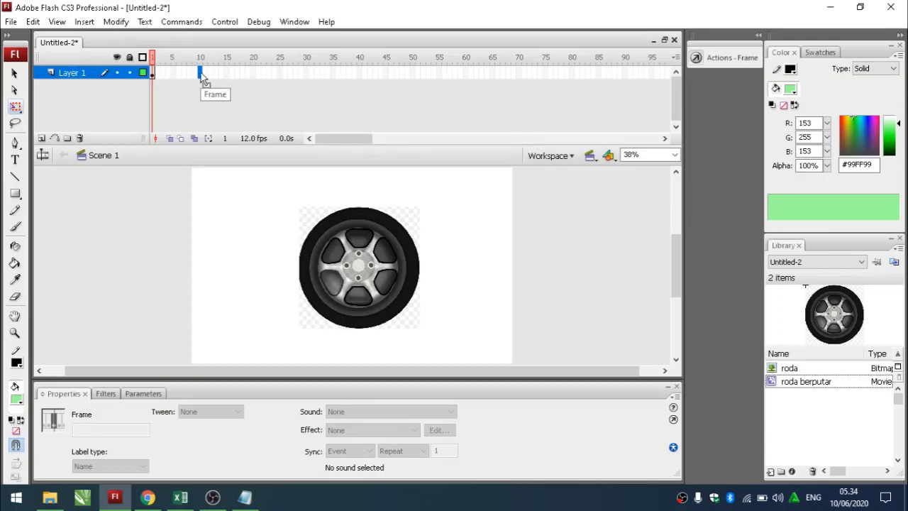
right_click(201, 74)
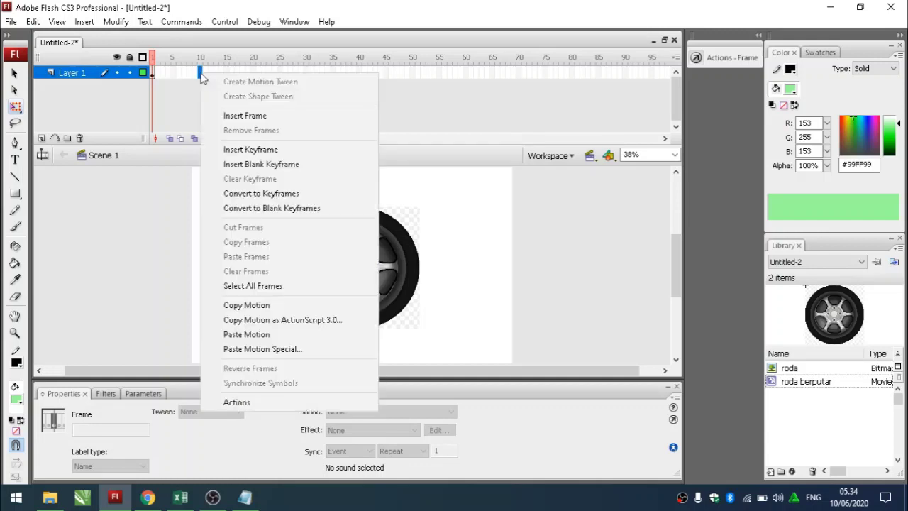
click(261, 149)
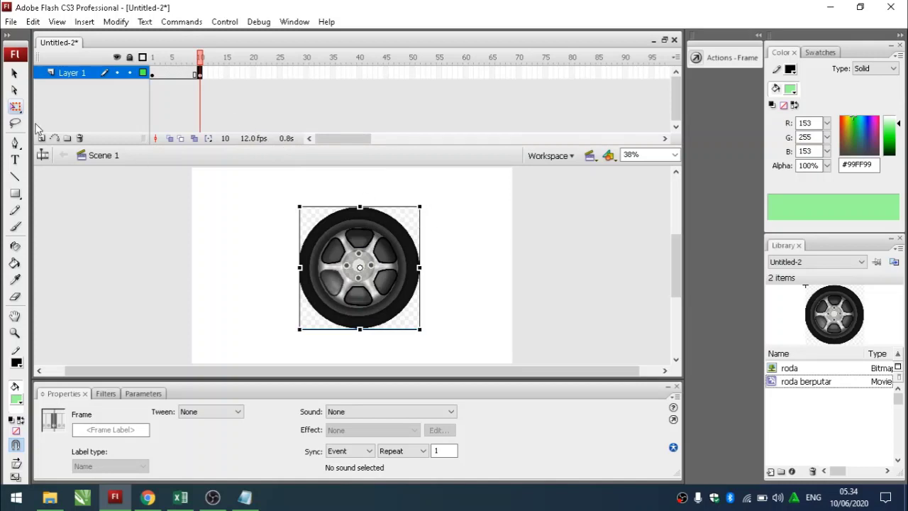
click(420, 205)
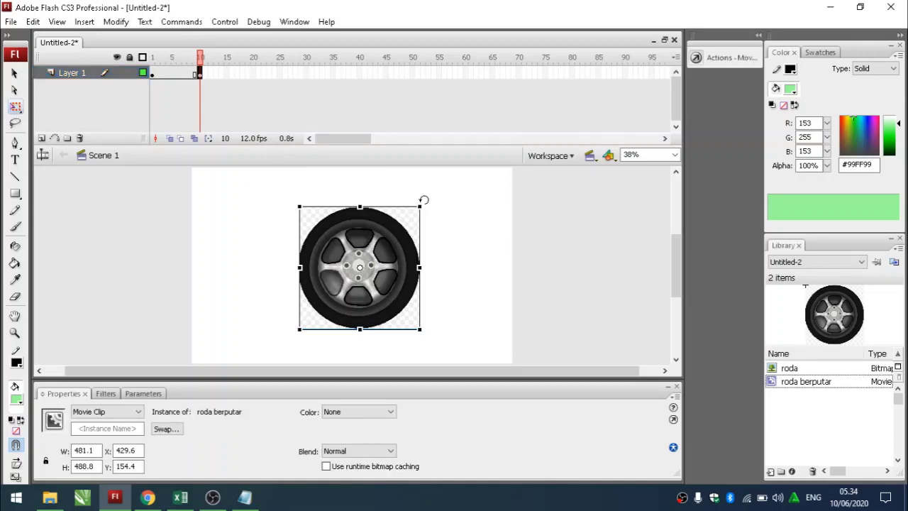
drag(423, 200, 287, 187)
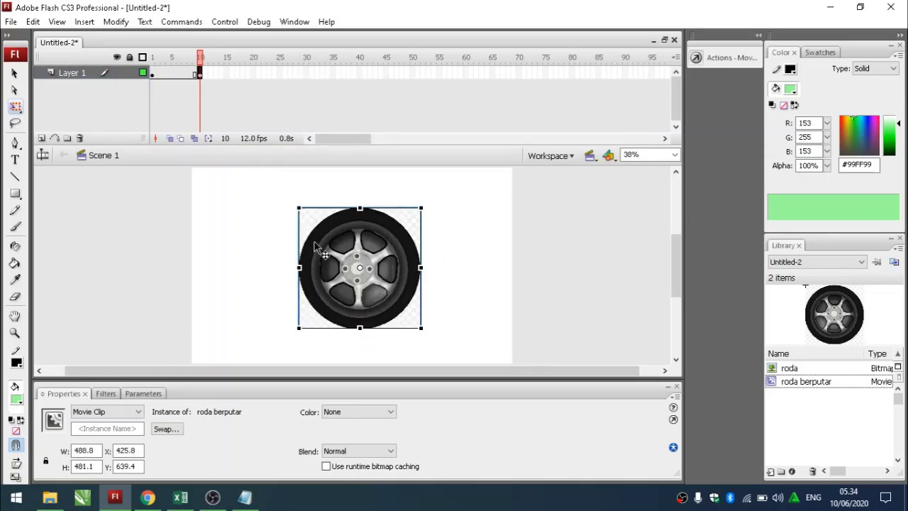
Create a motion tween between the keyframes at frames 1 and 10, and test the movie in the player
right_click(171, 73)
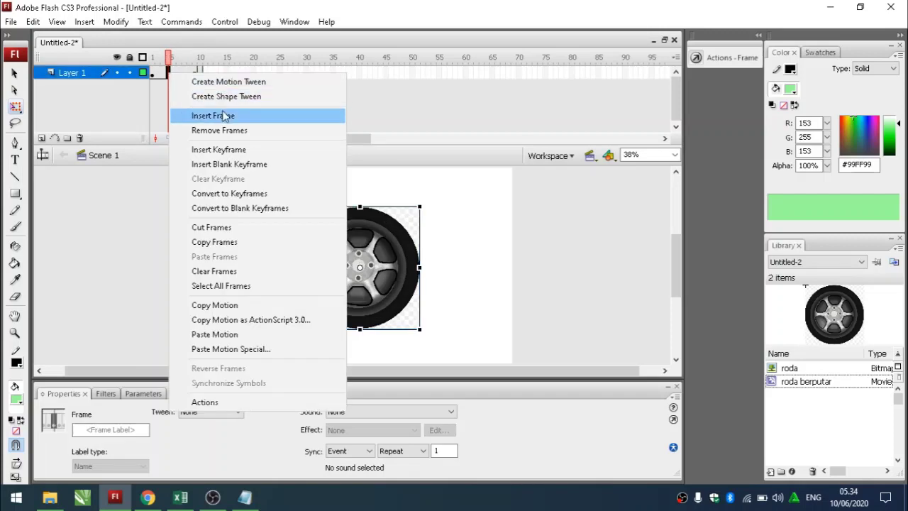
click(229, 84)
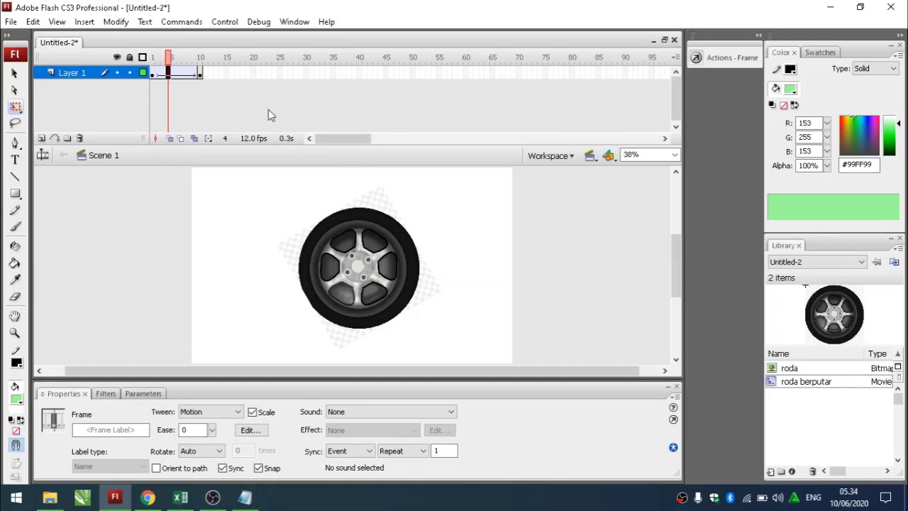
key(ctrl+Return)
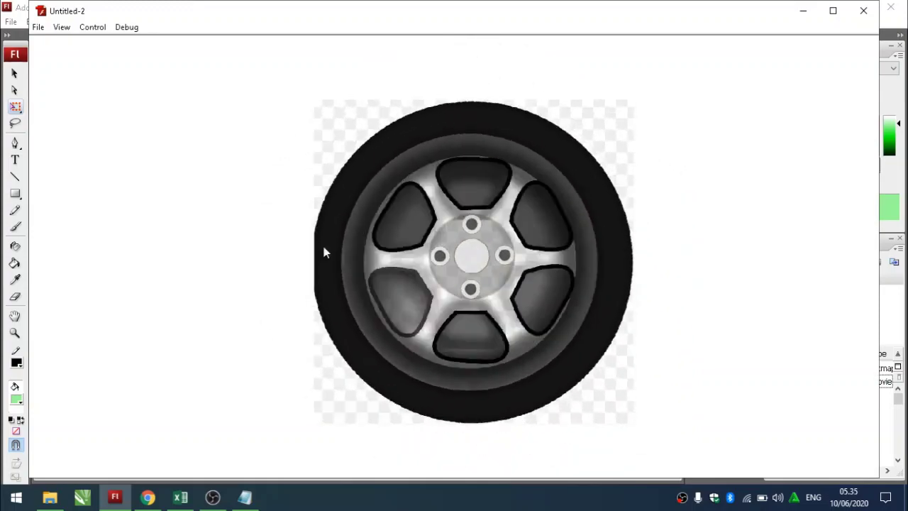
click(872, 17)
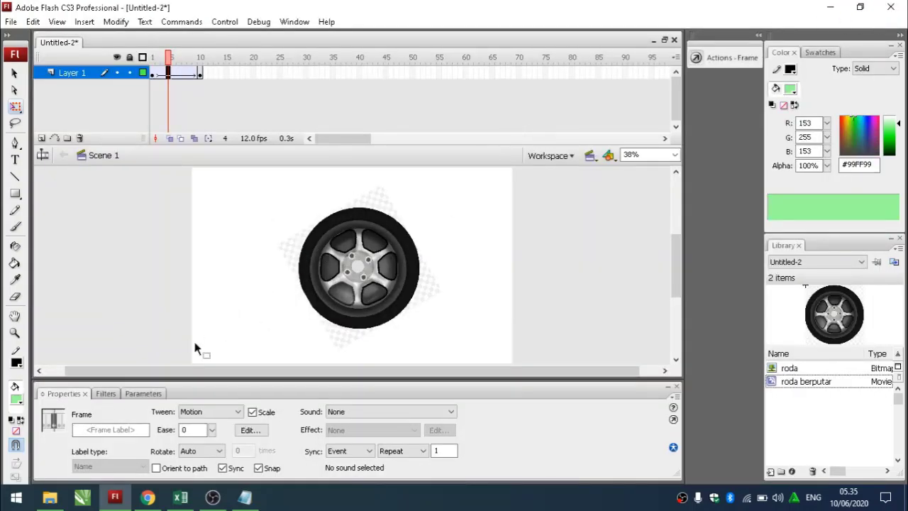
Switch to Notepad, replace the note with "Silahkan disimak lagi akan saya ulang tutorialnya agar lebih paham" and minimize it
click(254, 501)
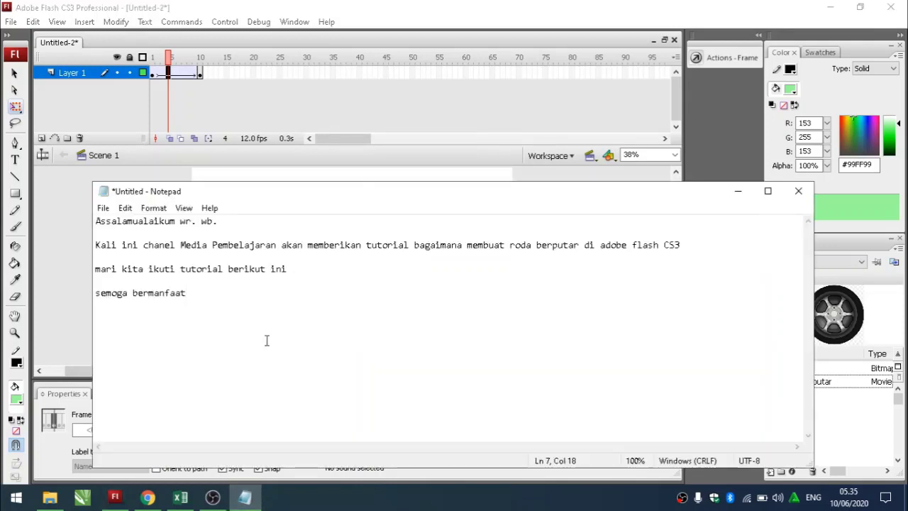
drag(96, 221, 228, 317)
text(Silahkan disima)
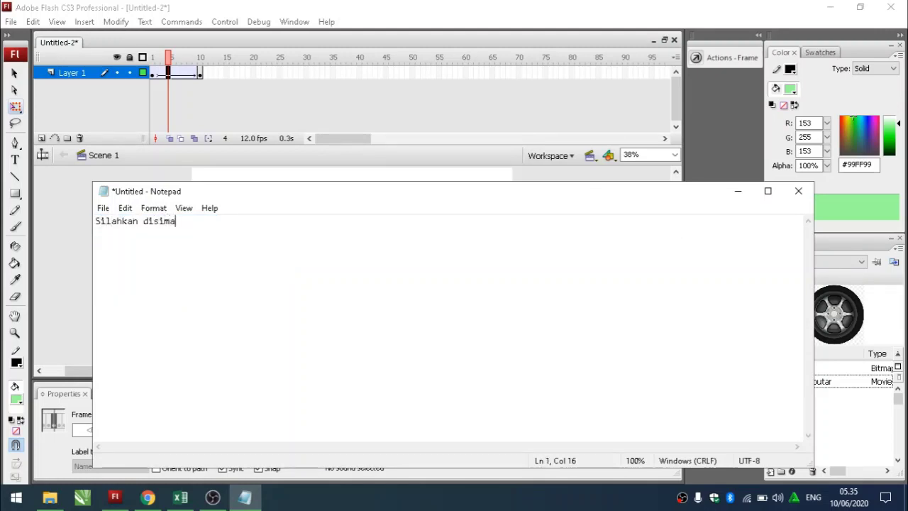
text(k lagi akan saya u)
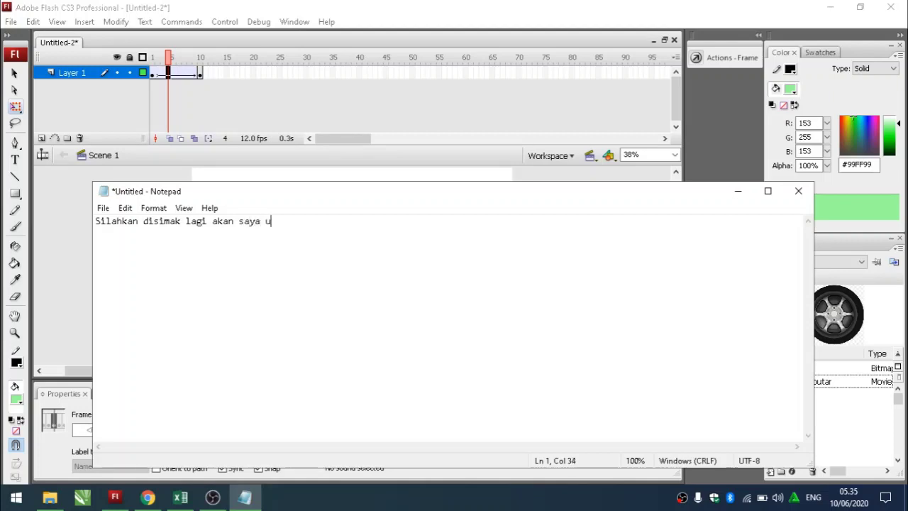
text(lang tutorialn)
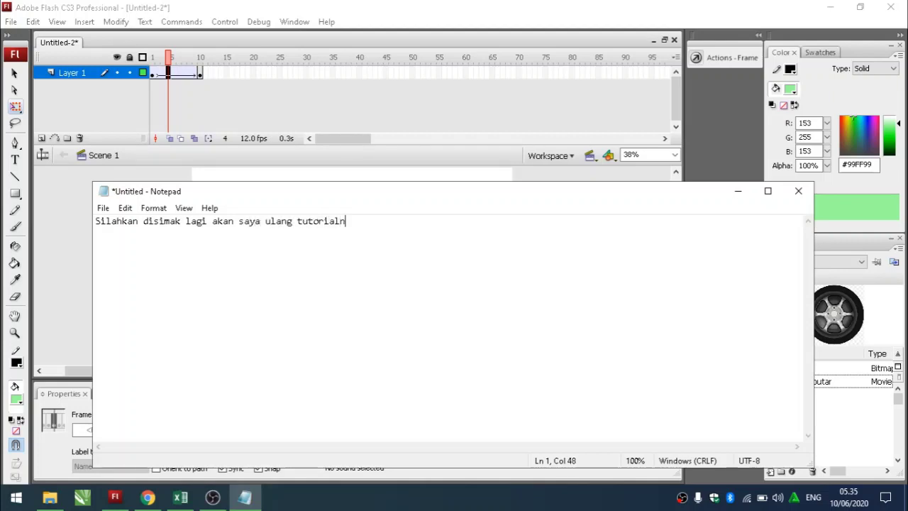
text(ya agar lebih paham)
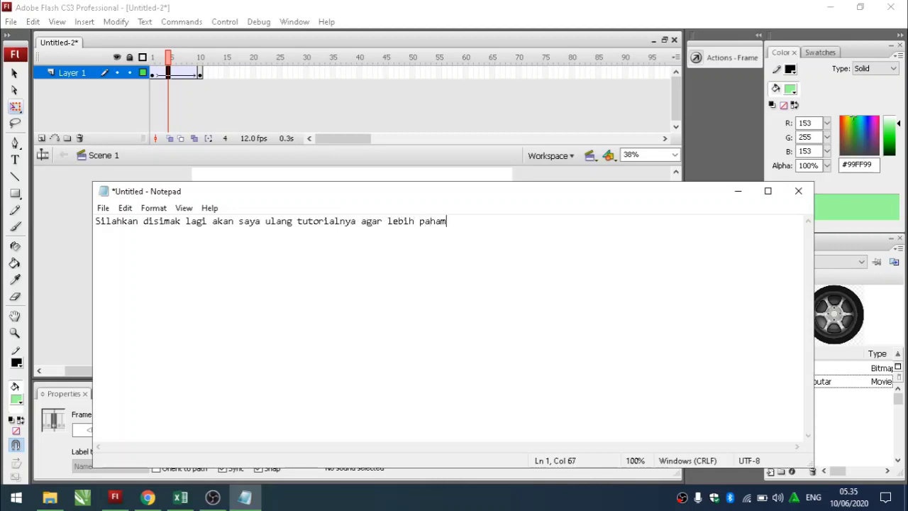
click(736, 192)
Close the current Flash document without saving and create a new Flash File (ActionScript 2.0)
click(674, 40)
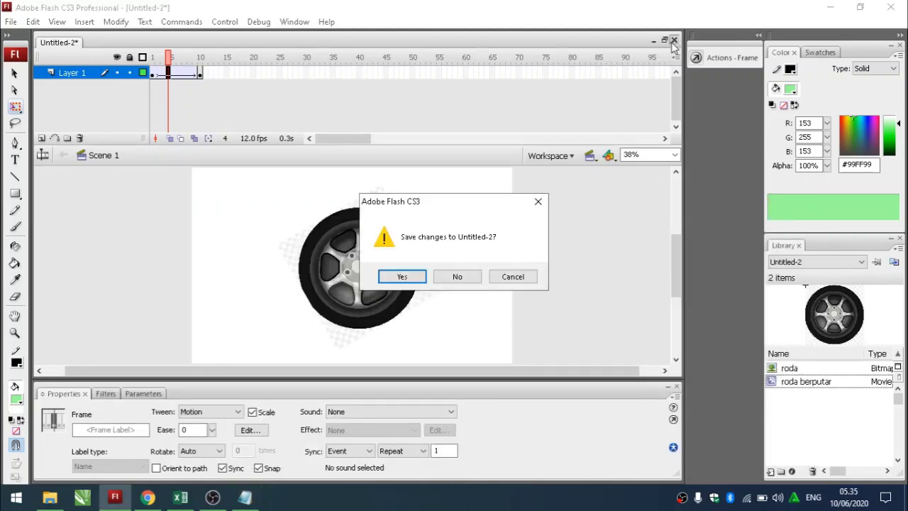
click(453, 278)
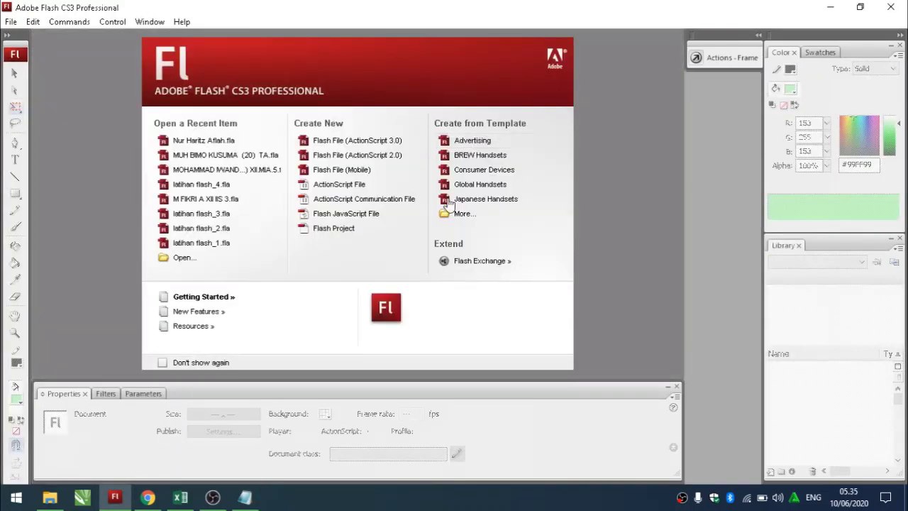
click(364, 159)
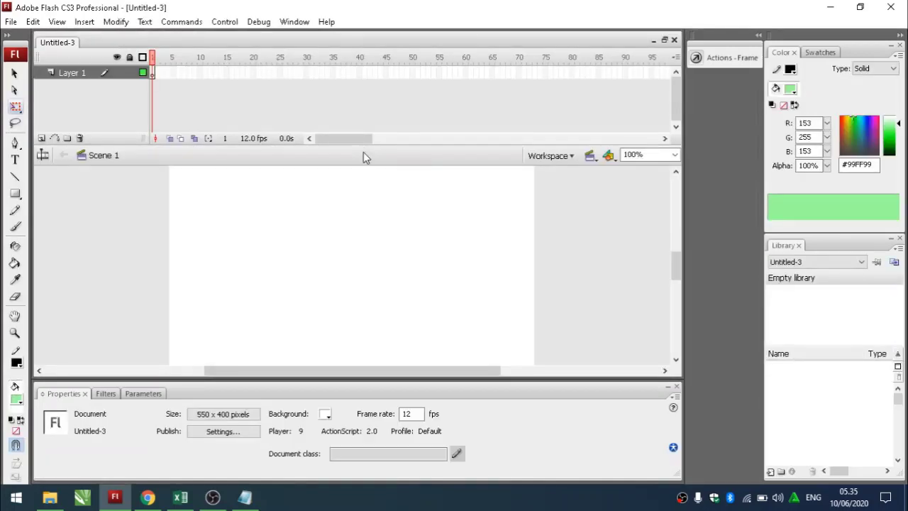
Set the new document's dimensions to 1280 px wide and 780 px high
click(212, 416)
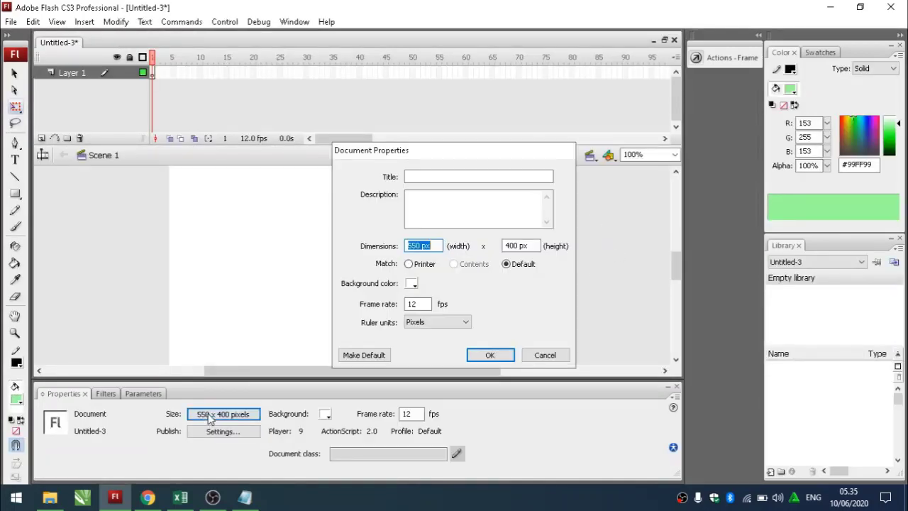
text(1280)
key(Tab)
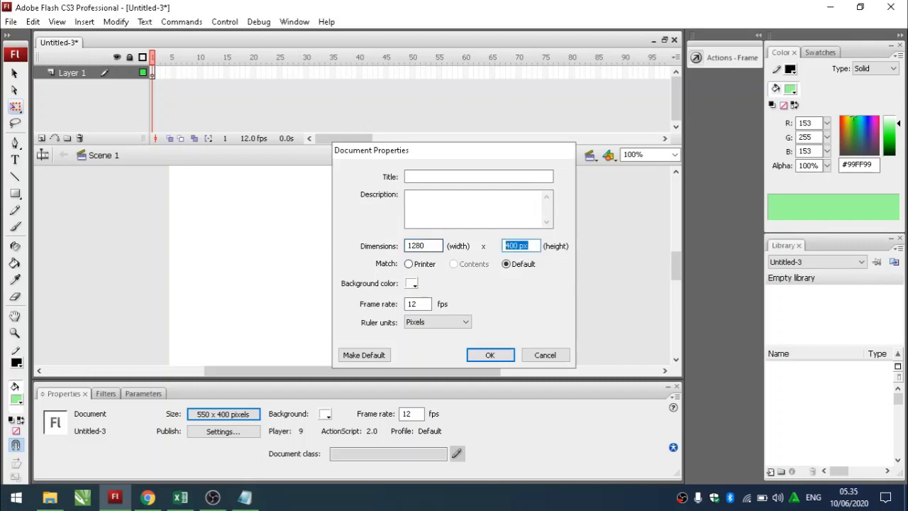
text(780)
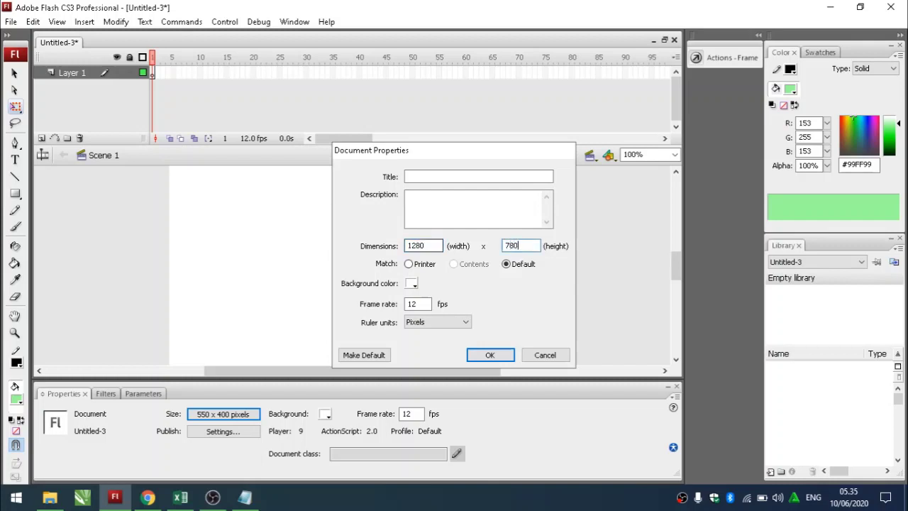
click(488, 357)
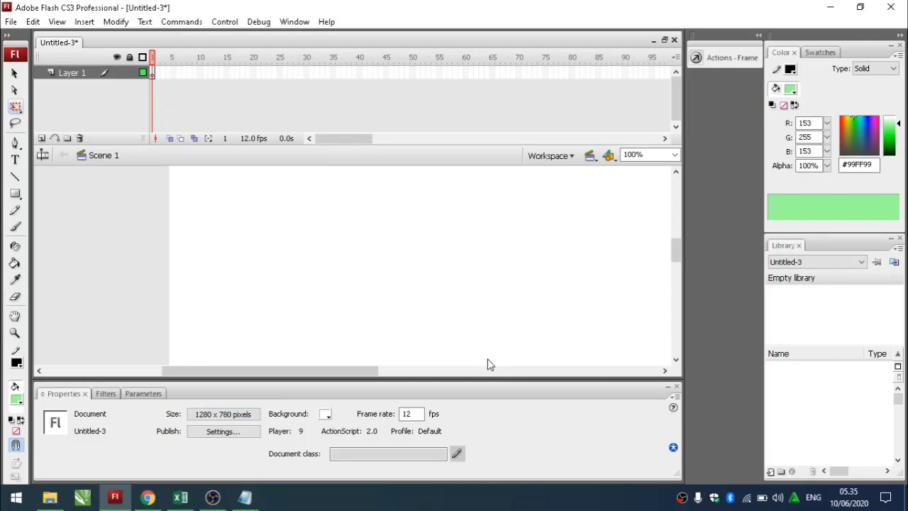
Import the roda wheel image dated 08/06/2020 17.10 from Documents onto the stage
drag(372, 370, 432, 380)
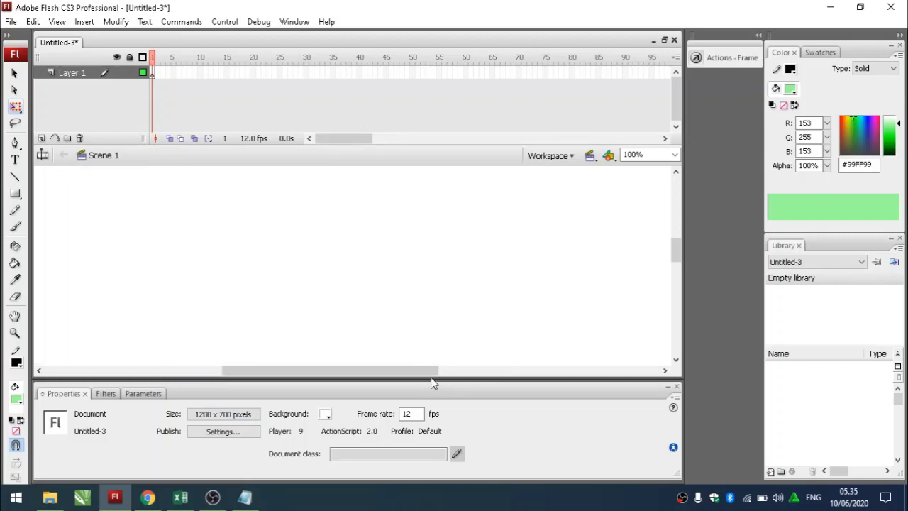
key(ctrl+2)
click(12, 24)
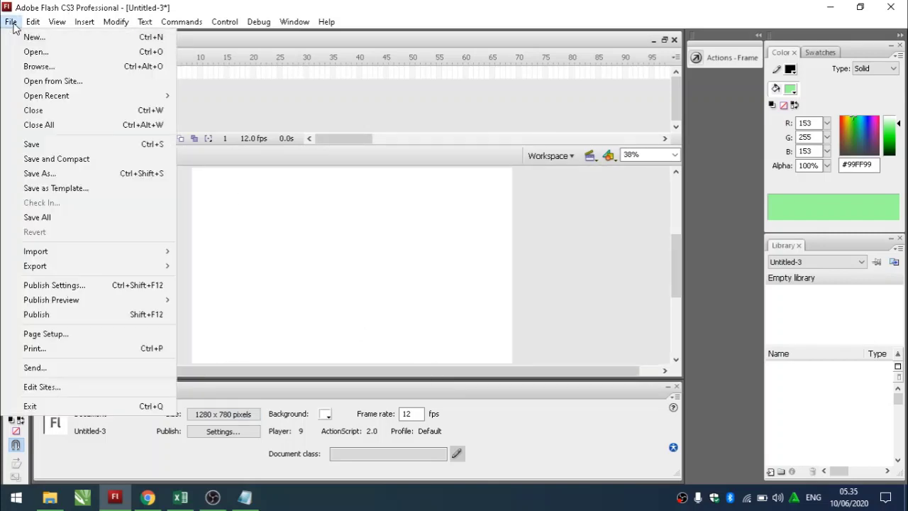
mouse_move(50, 251)
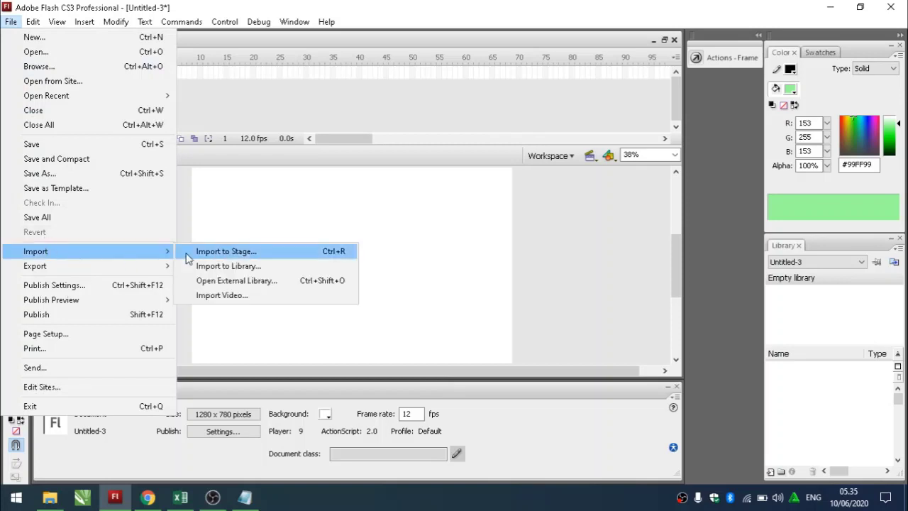
click(226, 253)
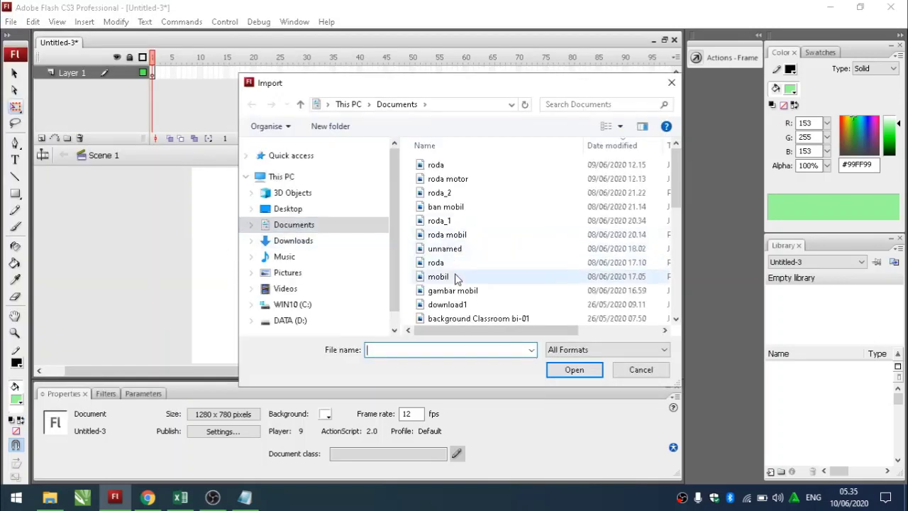
double_click(443, 263)
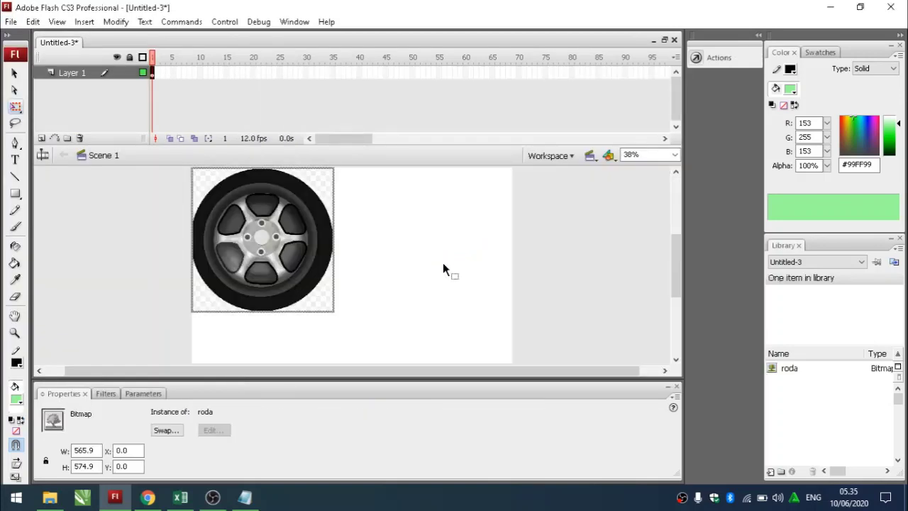
Move the wheel bitmap to the middle of the stage and scale it down to about 482 x 490 px with Free Transform
drag(283, 238, 371, 266)
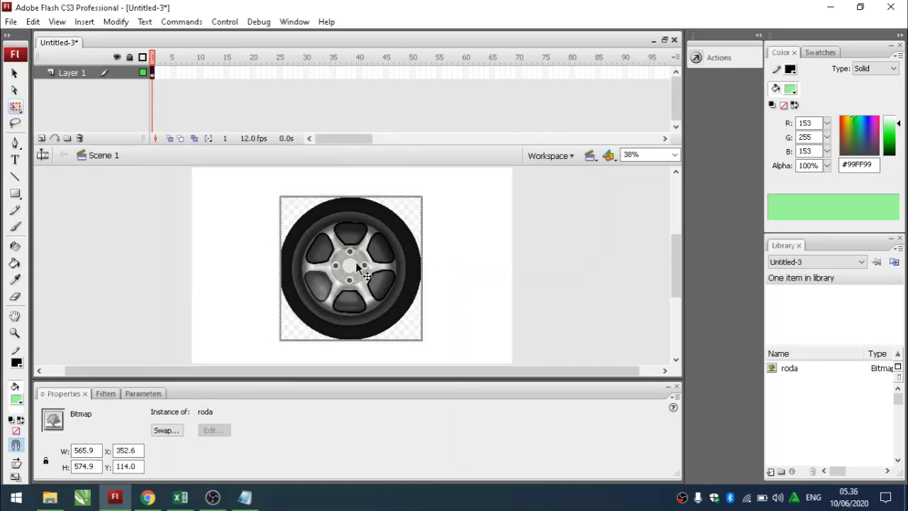
click(16, 108)
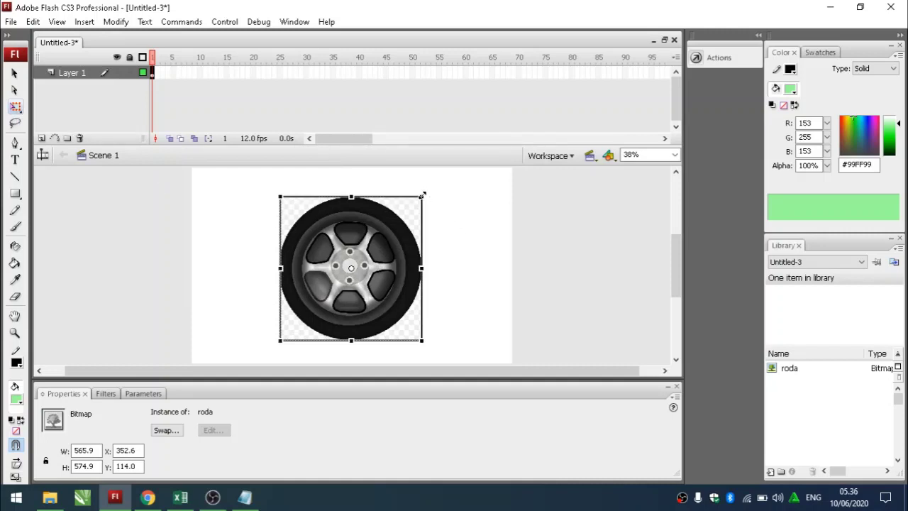
drag(422, 196, 415, 205)
click(462, 226)
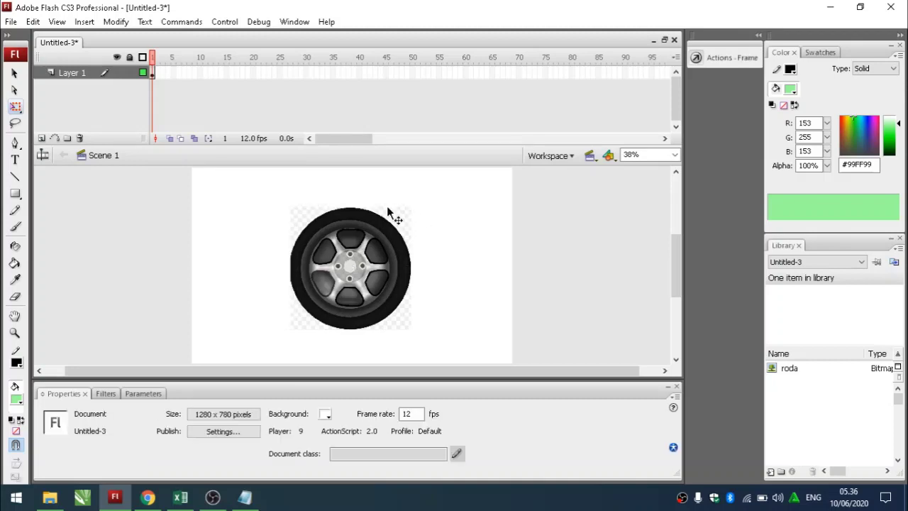
Convert the wheel bitmap to a movie clip symbol named "roda berputar"
right_click(351, 269)
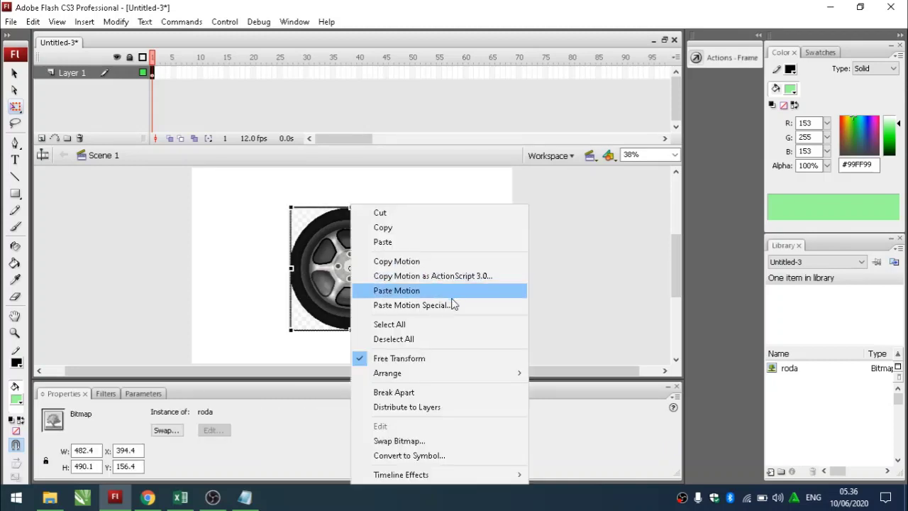
click(413, 456)
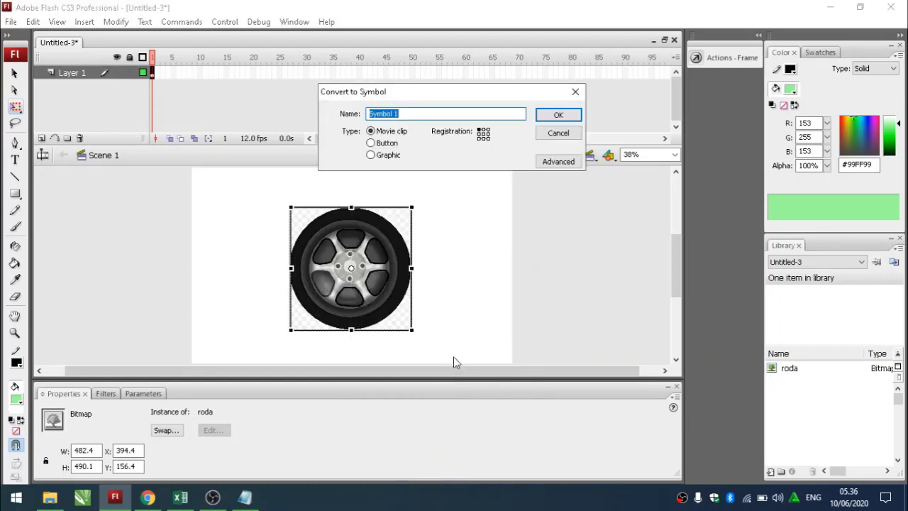
text(roda berputar)
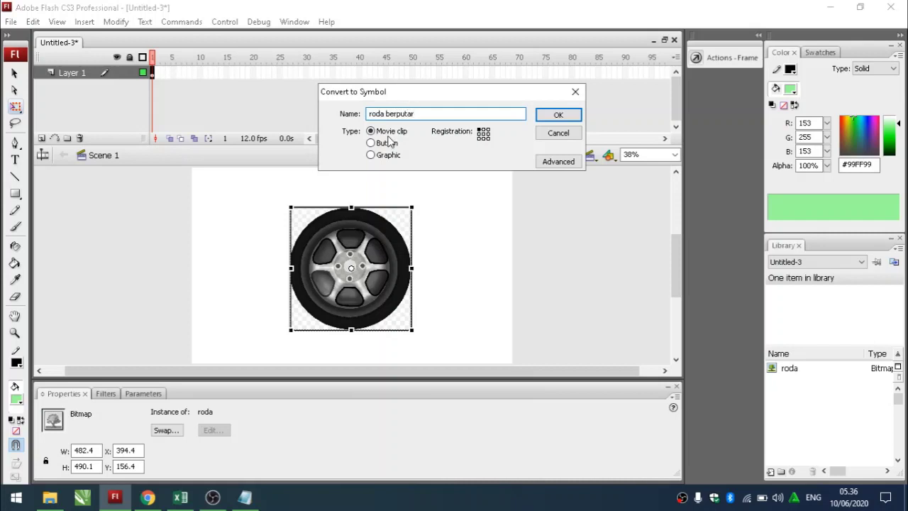
click(557, 118)
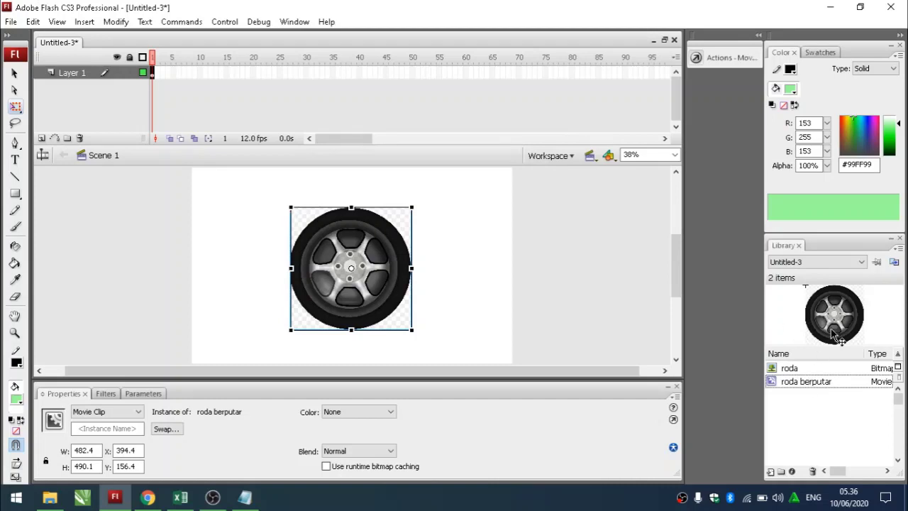
right_click(345, 237)
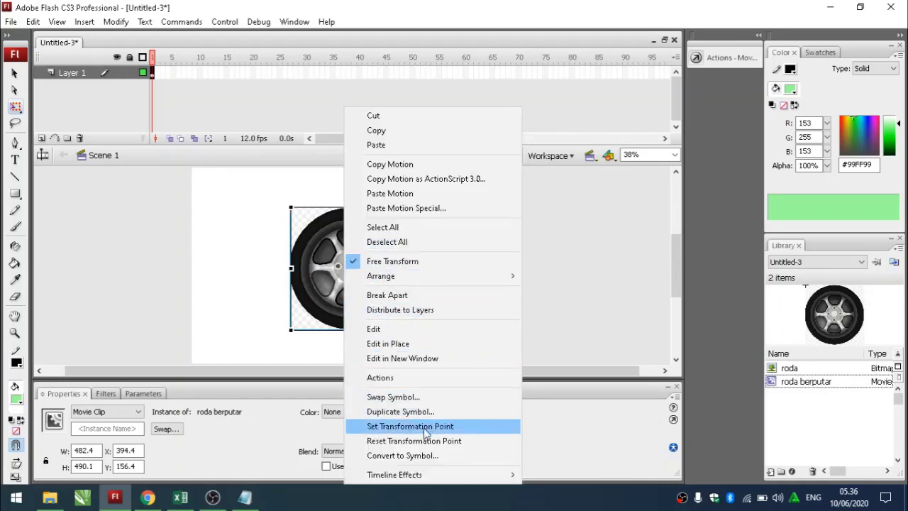
click(423, 456)
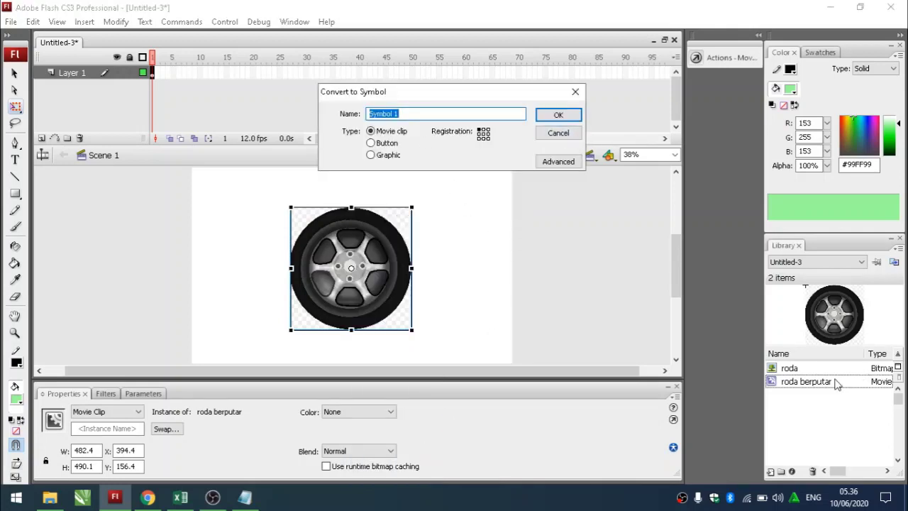
click(561, 134)
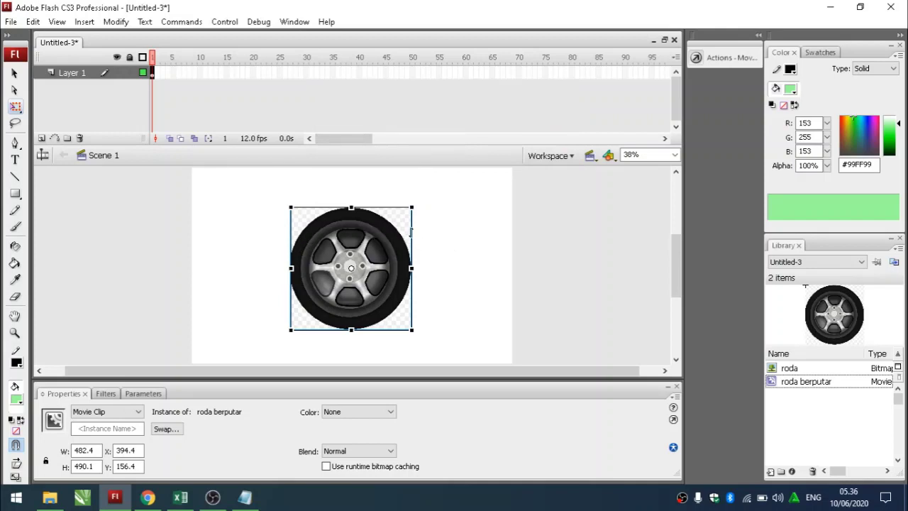
click(437, 235)
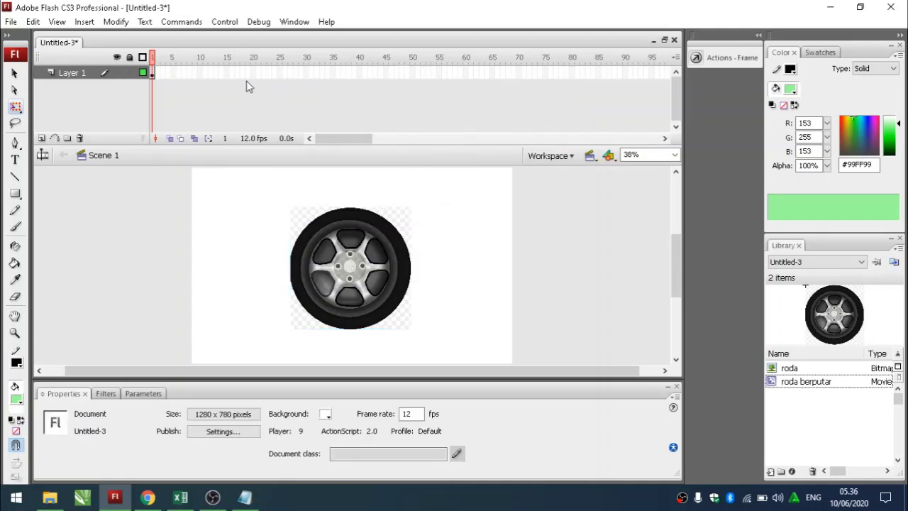
Insert a keyframe at frame 10 of Layer 1 and rotate the wheel there 90° counter-clockwise
click(199, 72)
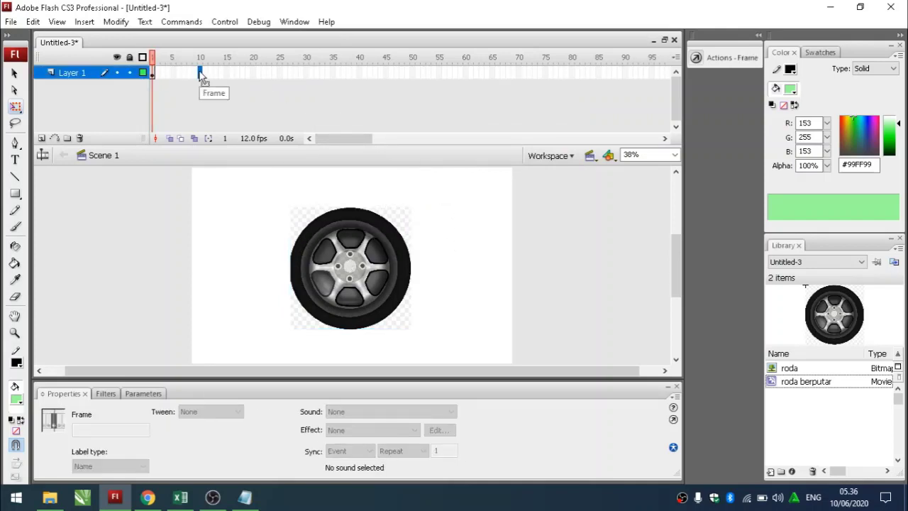
right_click(200, 73)
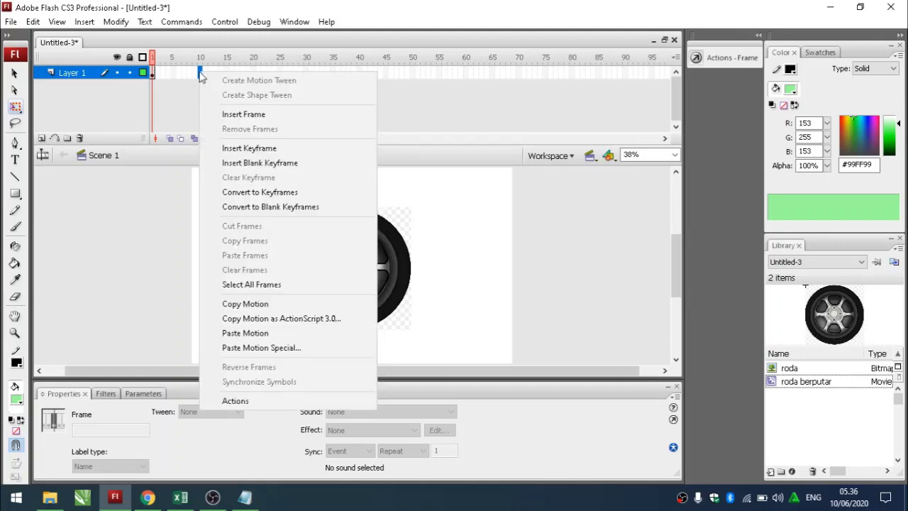
click(267, 149)
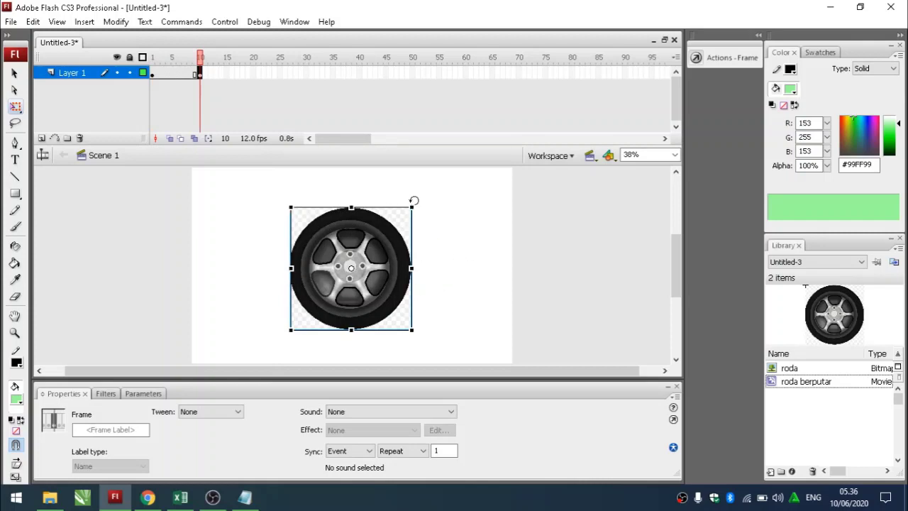
drag(414, 201, 277, 189)
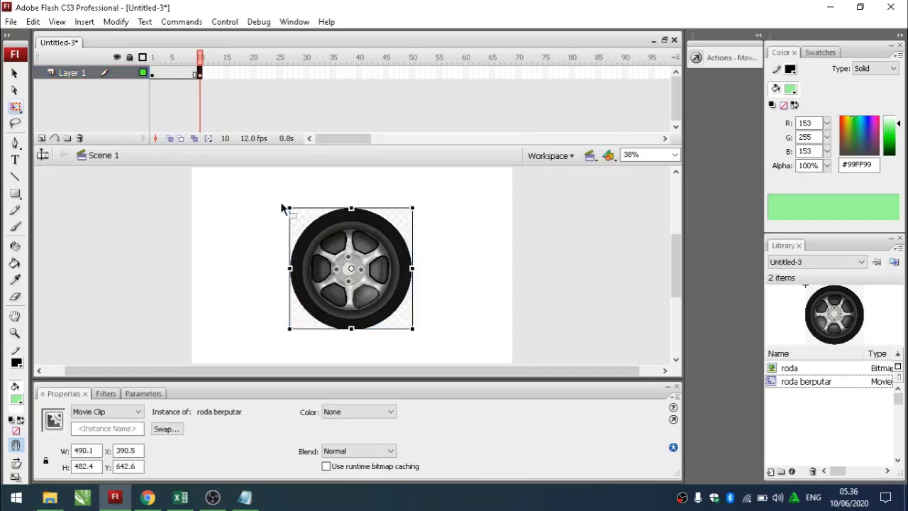
Create a motion tween between frames 1 and 10, test the movie and close the player
right_click(166, 74)
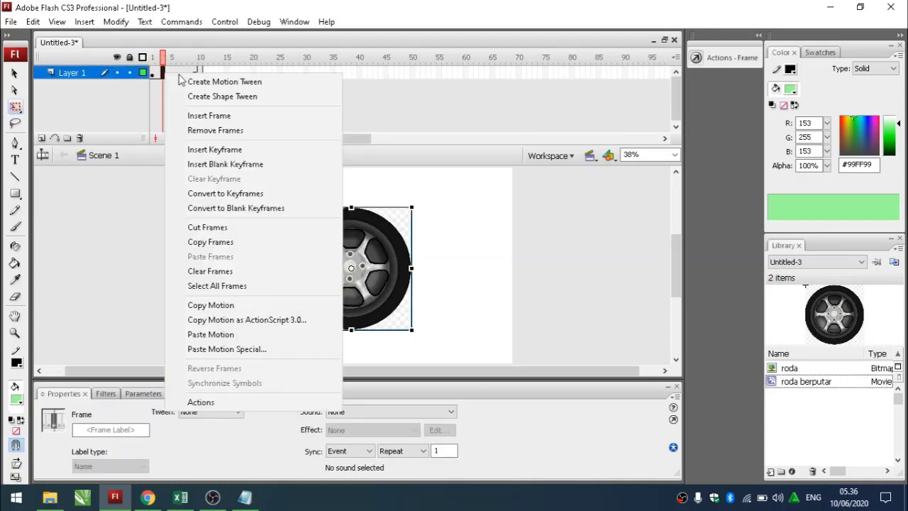
click(200, 83)
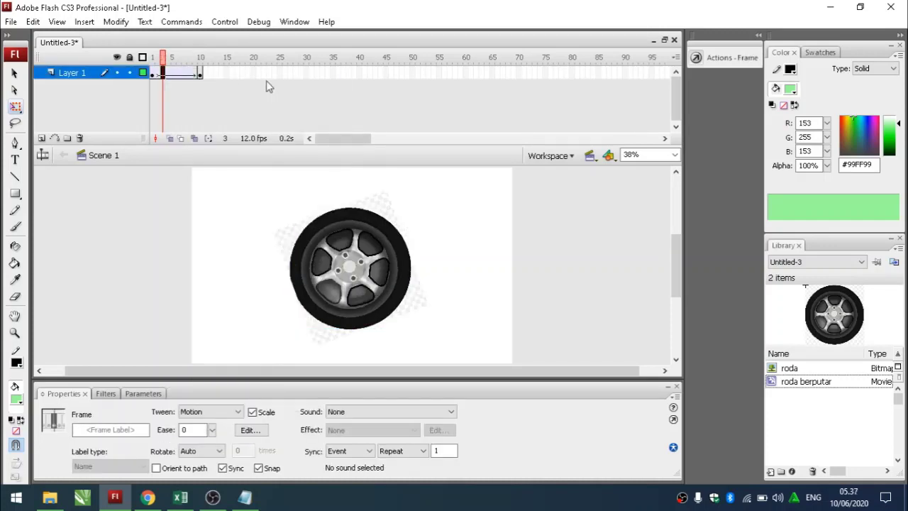
click(456, 249)
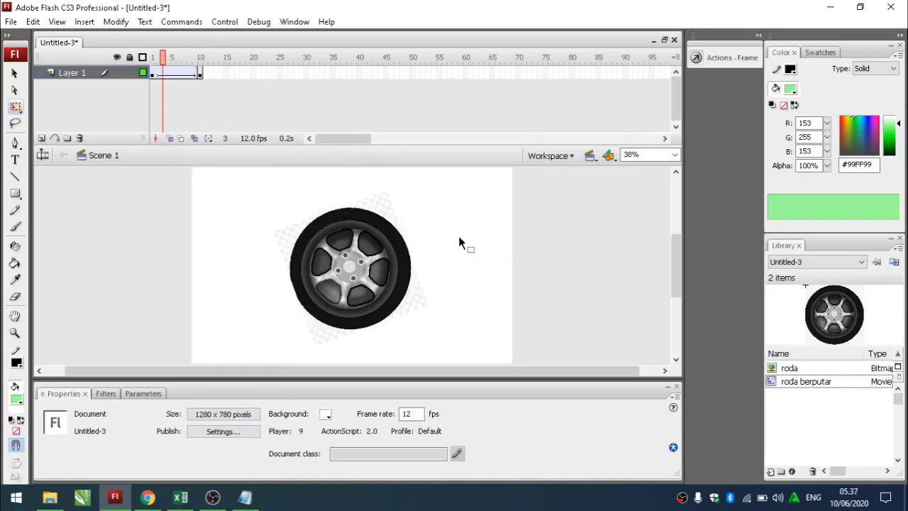
key(ctrl+Return)
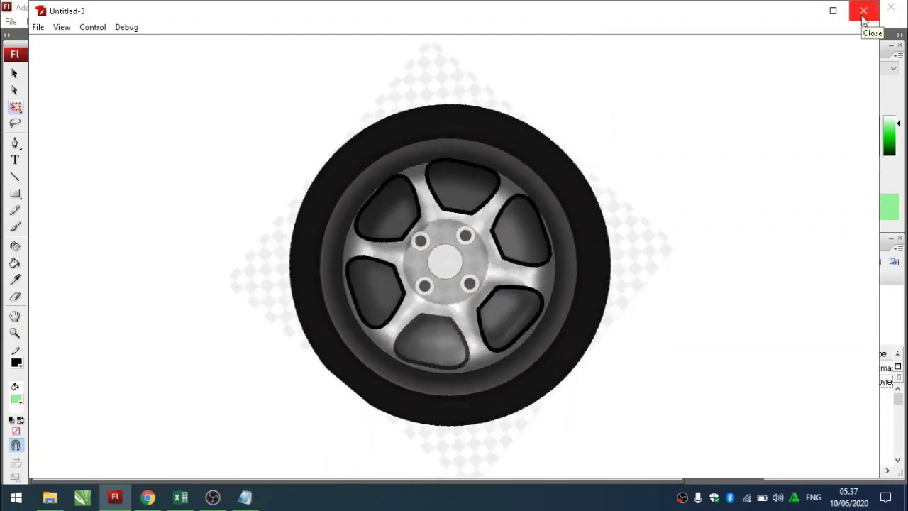
click(864, 19)
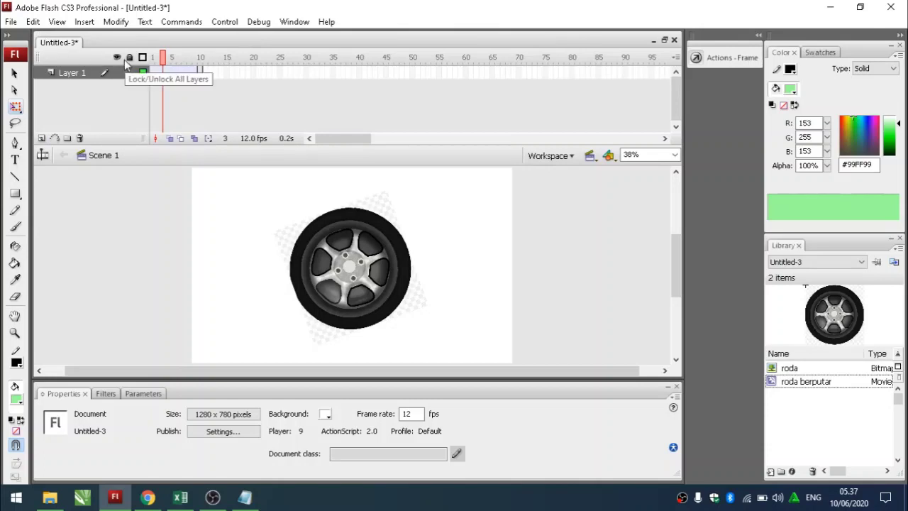
Save the document as "latihan flash roda berputar" in the TITIP HUDA folder as a Flash CS3 Document
key(ctrl+s)
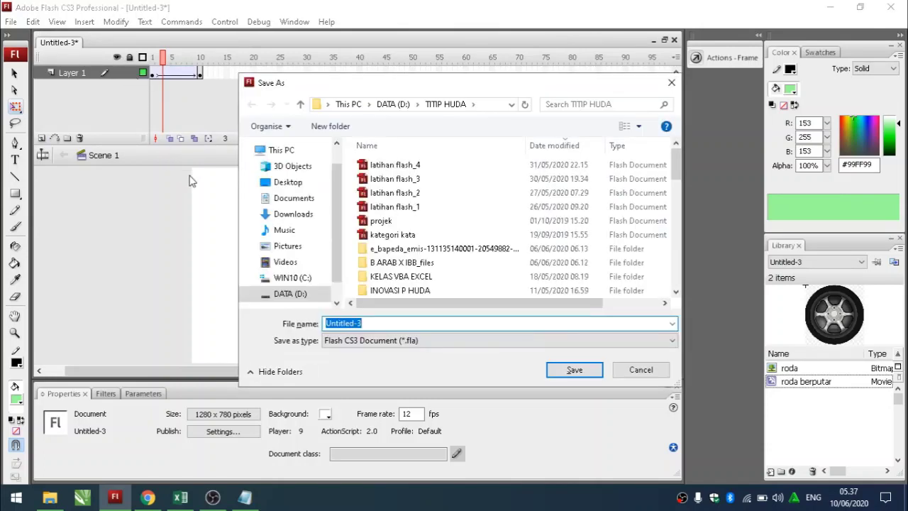
text(la)
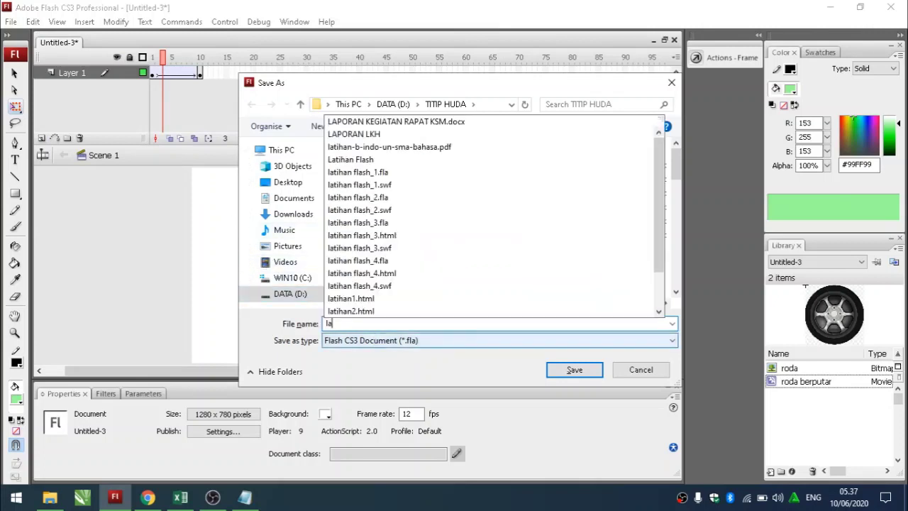
text(tihan)
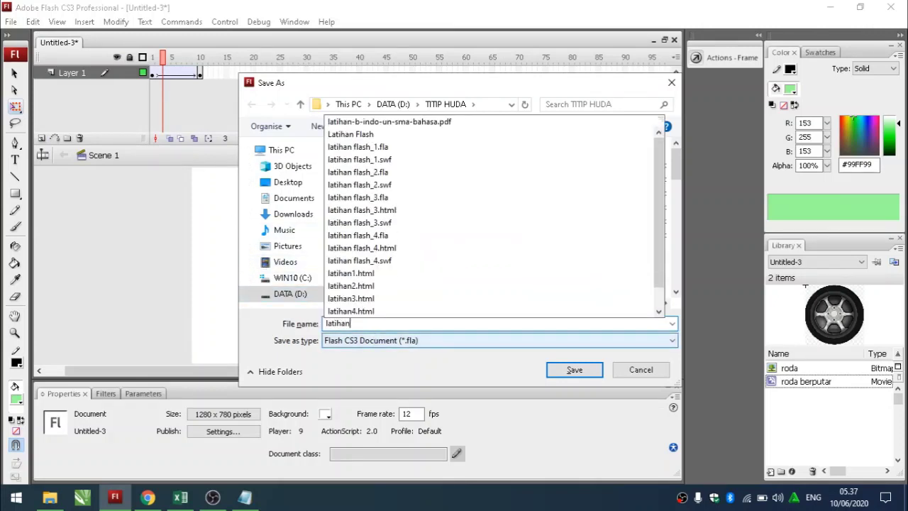
text( flash roda berputar)
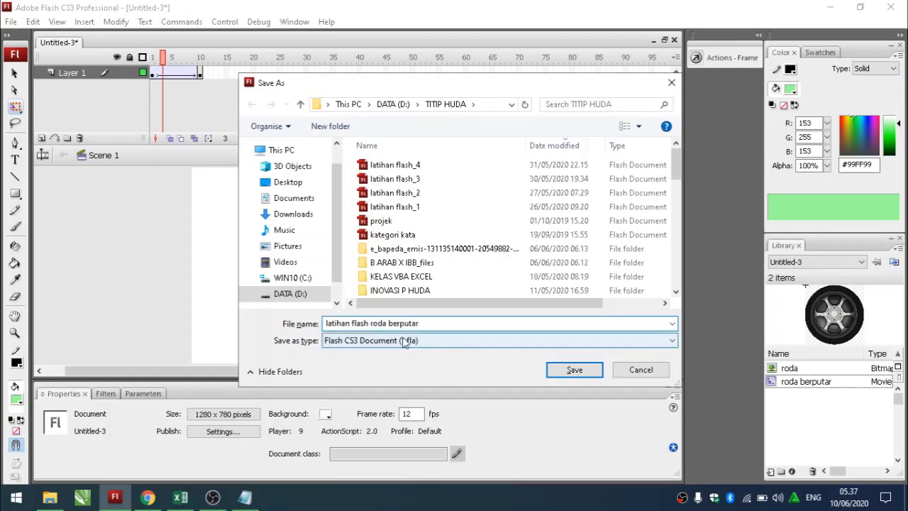
click(591, 370)
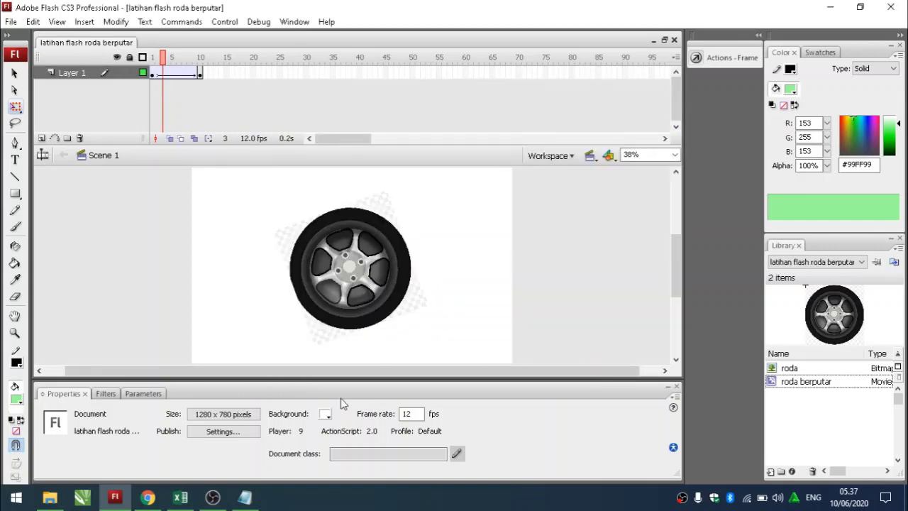
Switch to Notepad and append "Demikian tutorial singkat bagaimana membuat roda berputar", "Semoga bermanfaat" and "Wassalamu'alaikum wr. wb.", each after a blank line
click(254, 499)
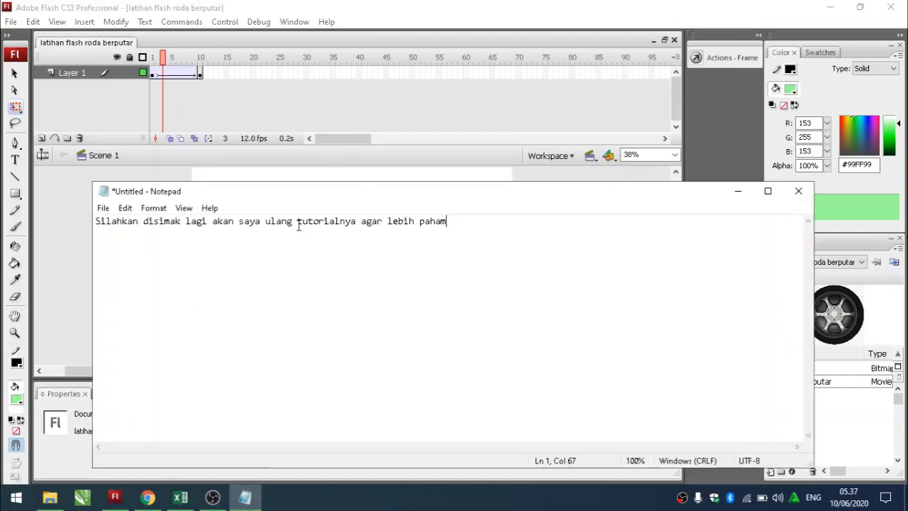
key(Return)
key(Return)
text(Demikian tutorial singka)
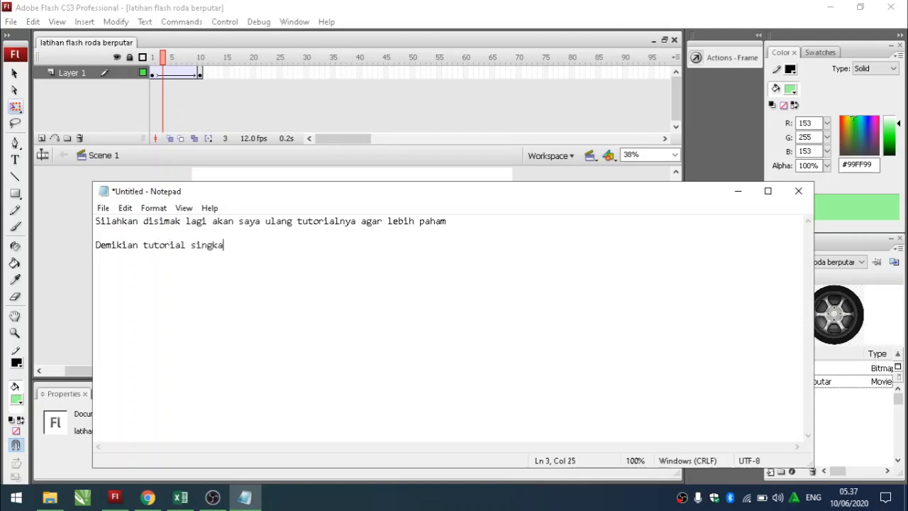
text(t bagaimana membuat )
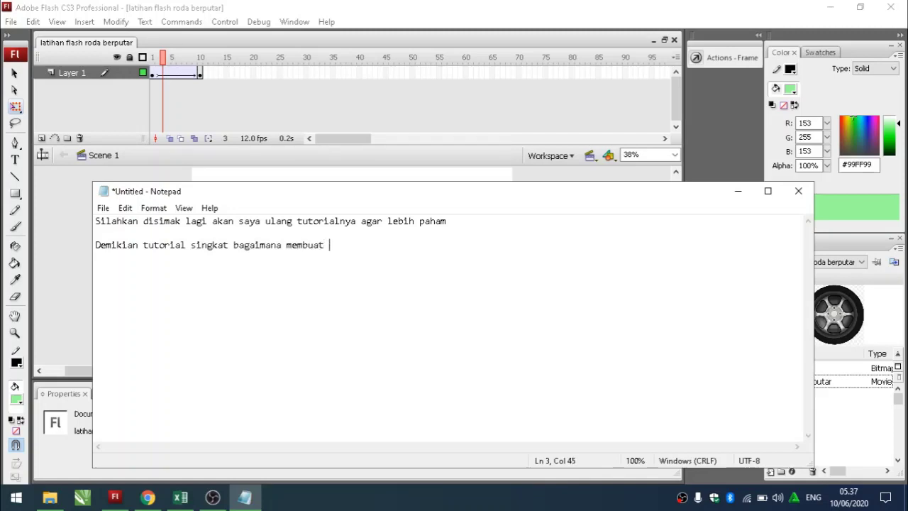
text(roda berputar)
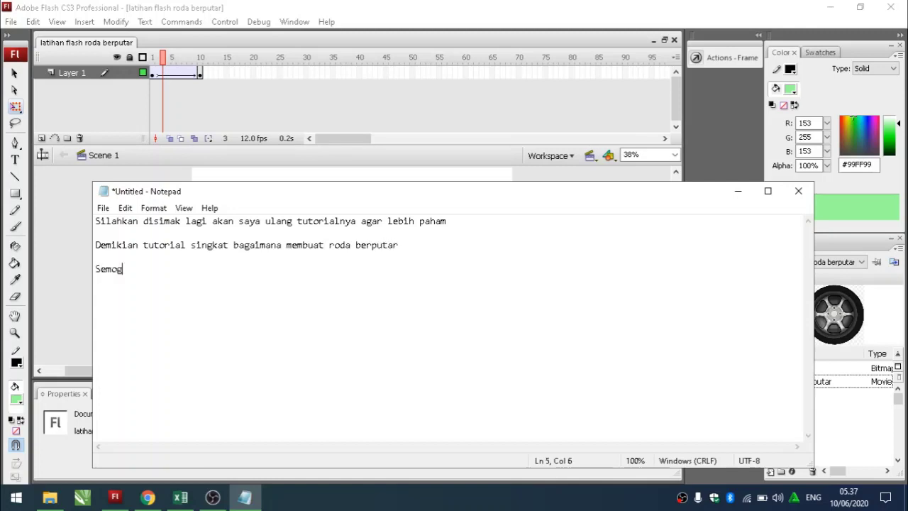
text(ermanfaat  Wa)
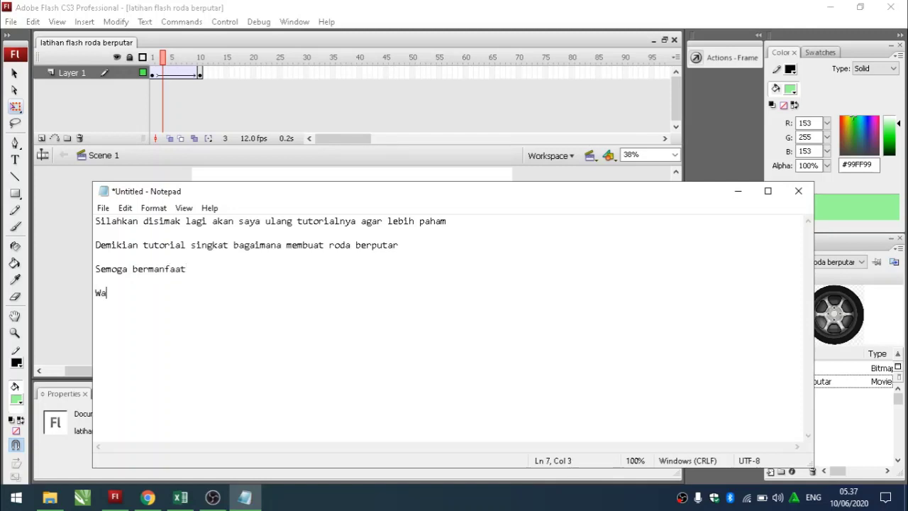
text(ssalamu'alaikum wr)
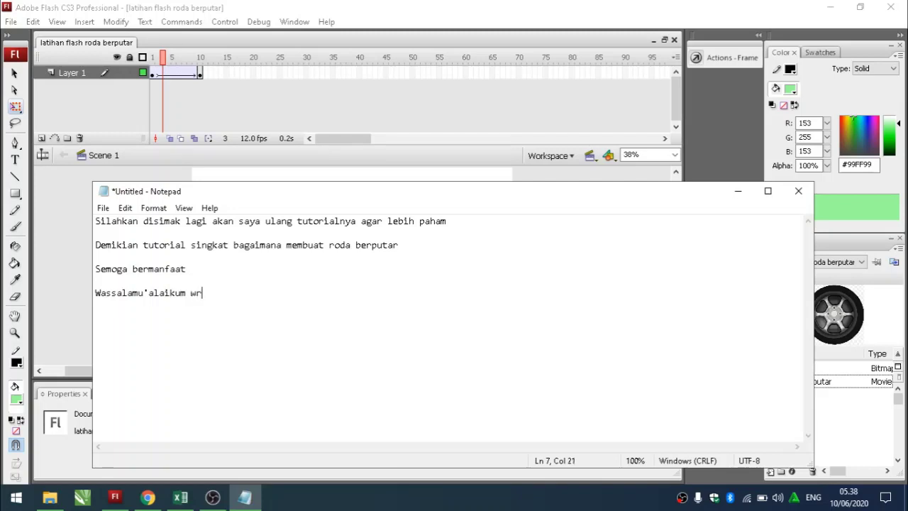
text(. wb.)
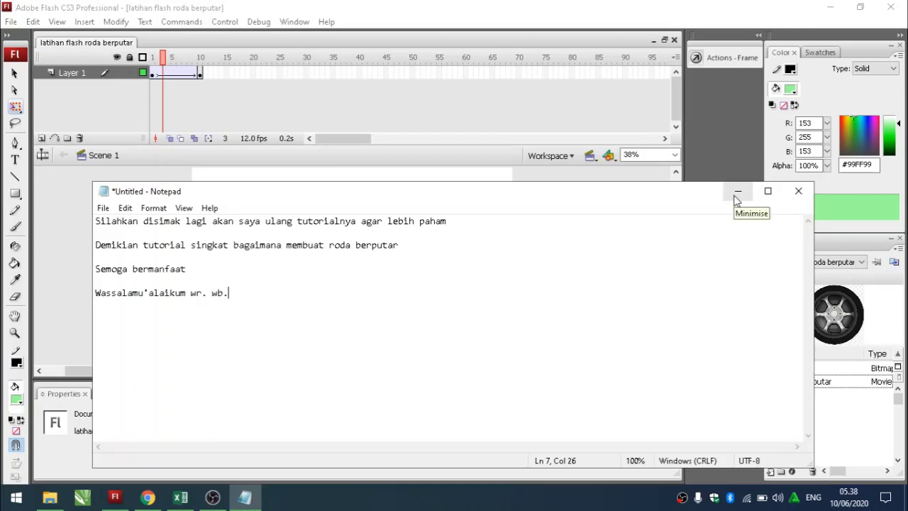
Minimize Notepad and exit Adobe Flash CS3
click(738, 196)
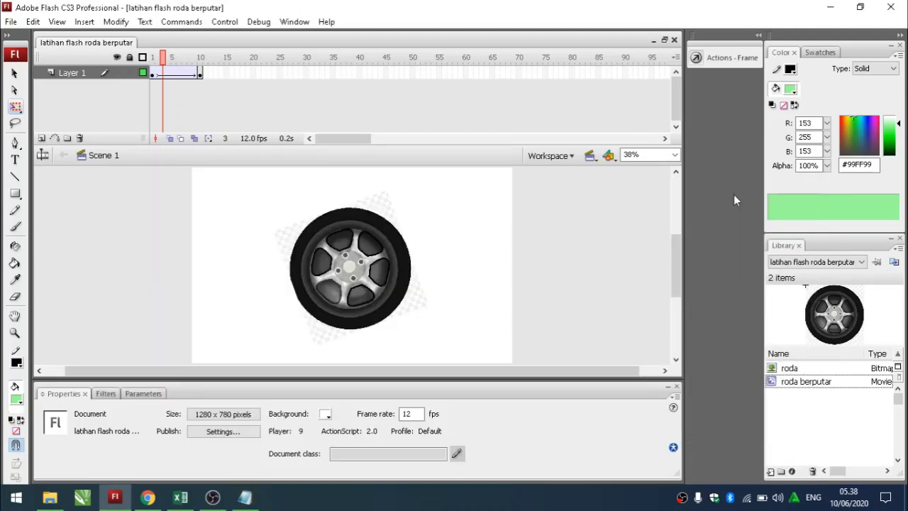
click(11, 23)
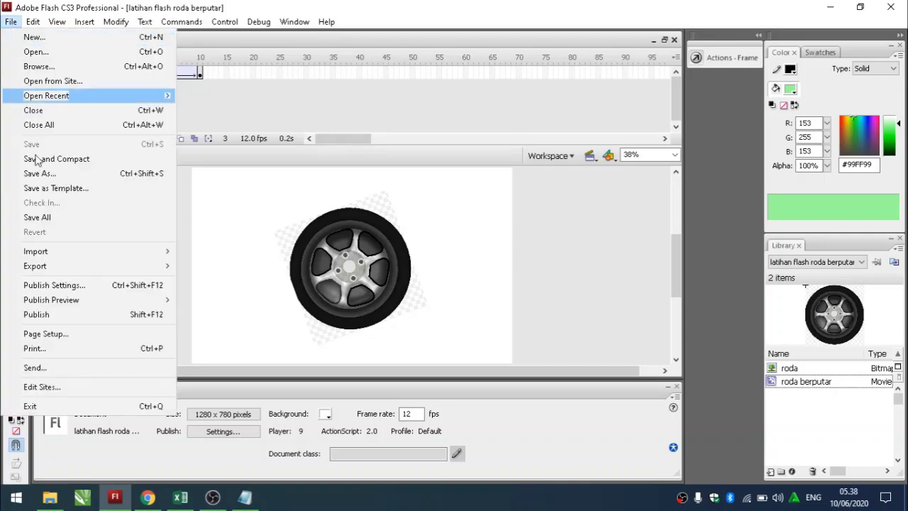
click(52, 406)
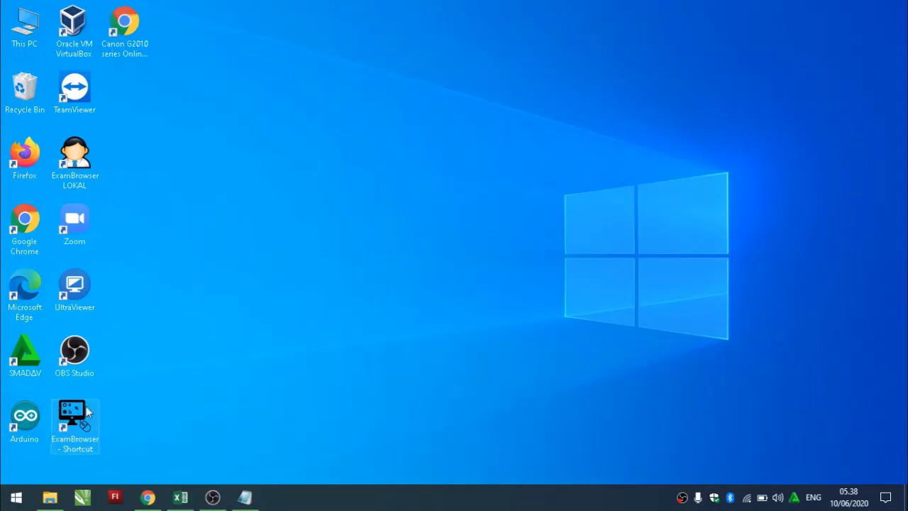